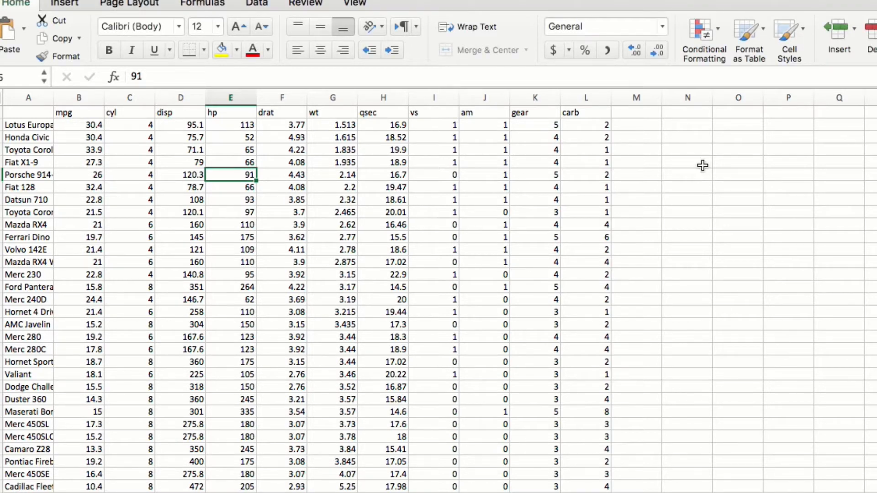
# Enter the title "hp in manual vs automatic transmissions" in cell O6, beside the car data.
pyautogui.click(705, 143)
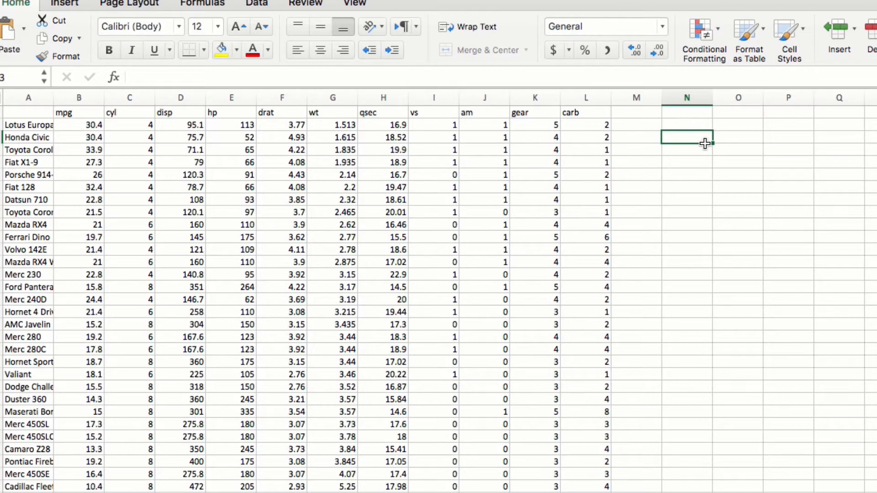
pyautogui.click(744, 171)
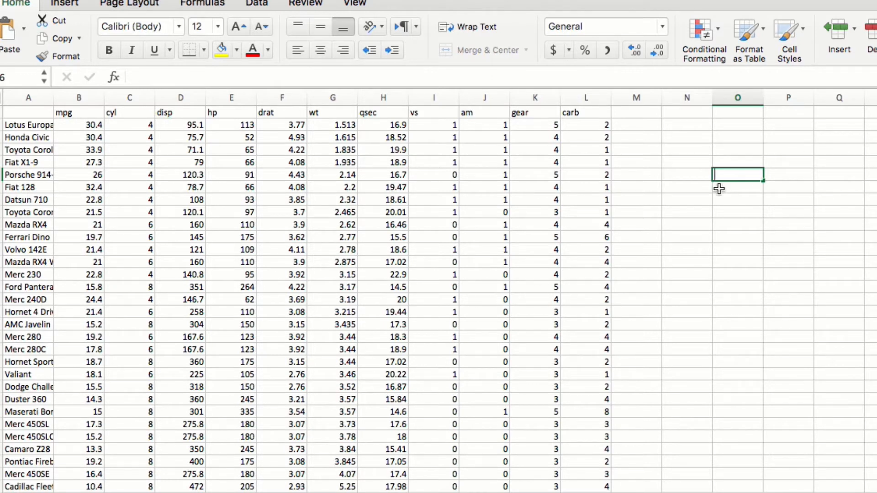
pyautogui.write('hp')
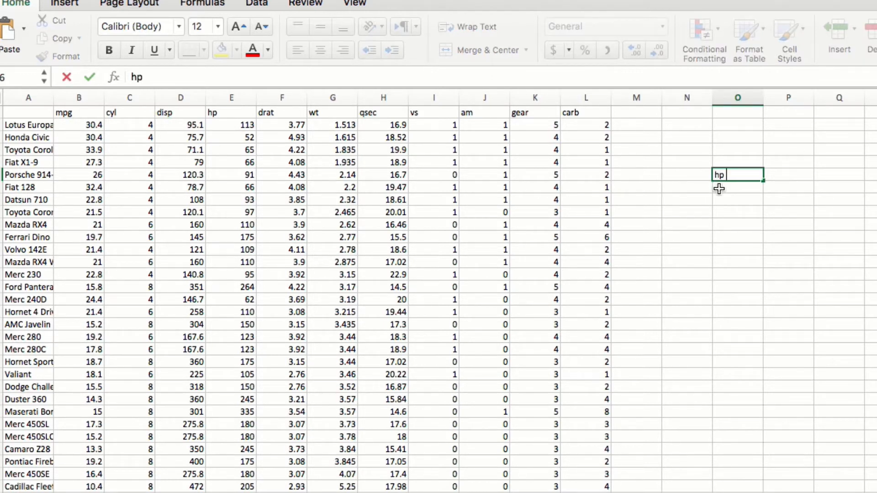
pyautogui.write(' in manual vs ')
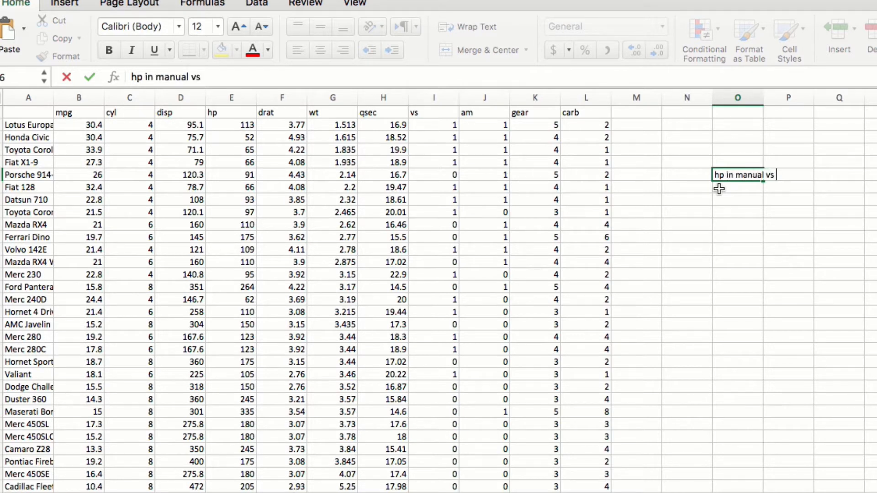
pyautogui.write('automatic trans')
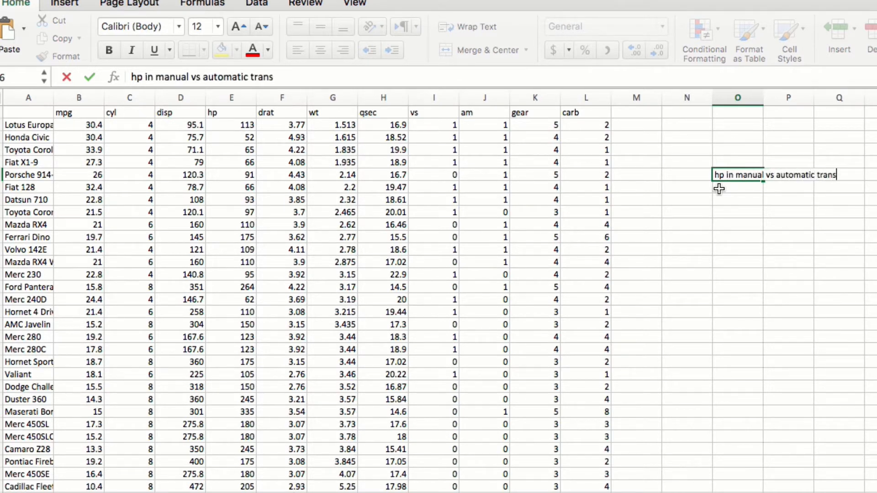
pyautogui.write('missions')
pyautogui.press('Return')
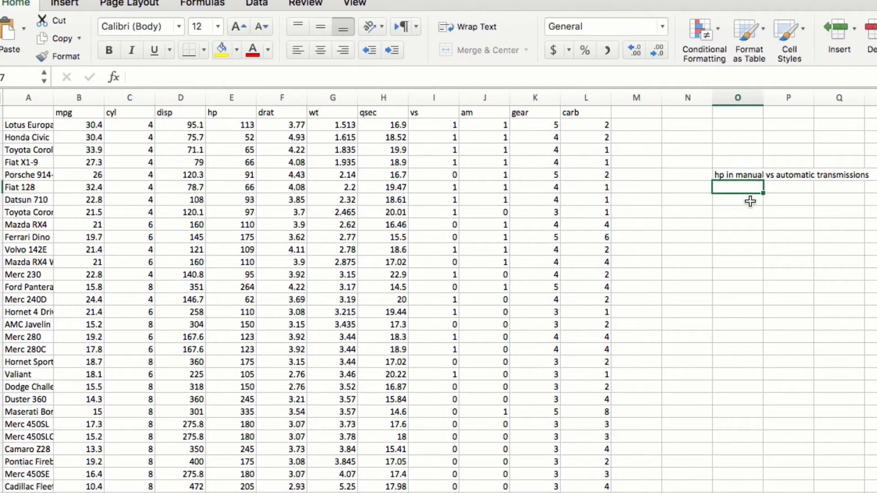
# Enter the row labels count, mean, stddev and min in cells N8 to N11.
pyautogui.click(706, 201)
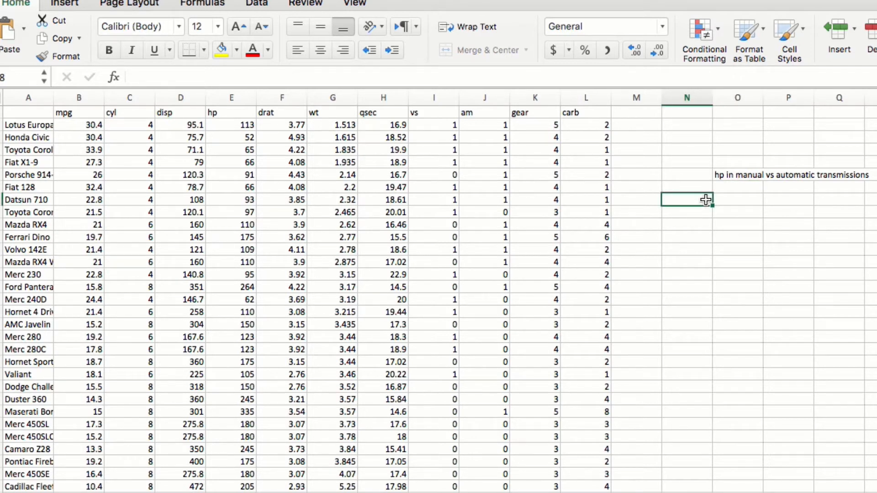
pyautogui.write('count')
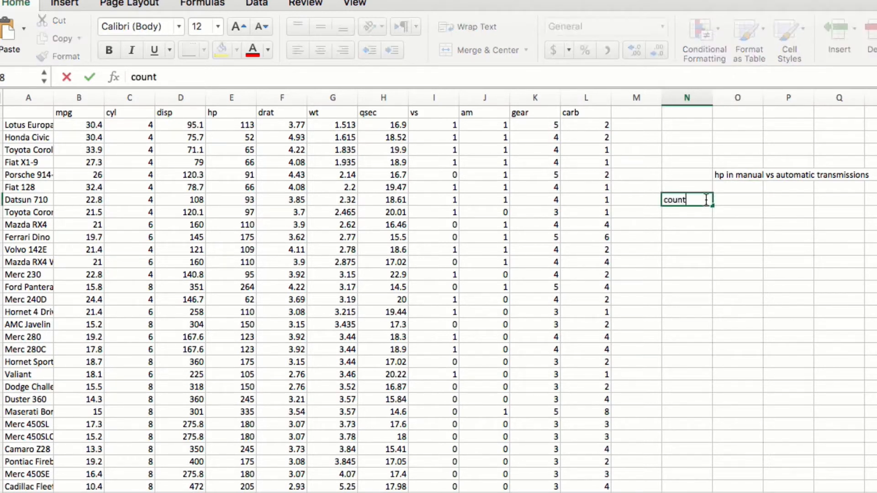
pyautogui.press('Return')
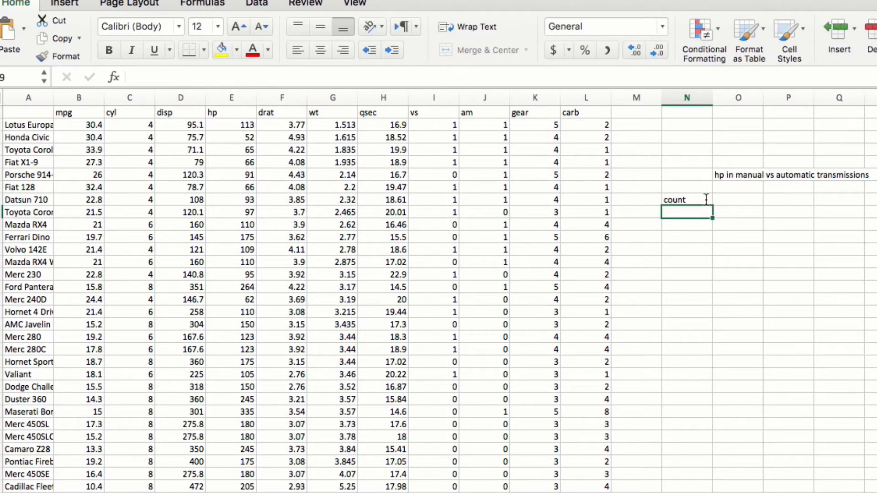
pyautogui.write('mean')
pyautogui.press('Return')
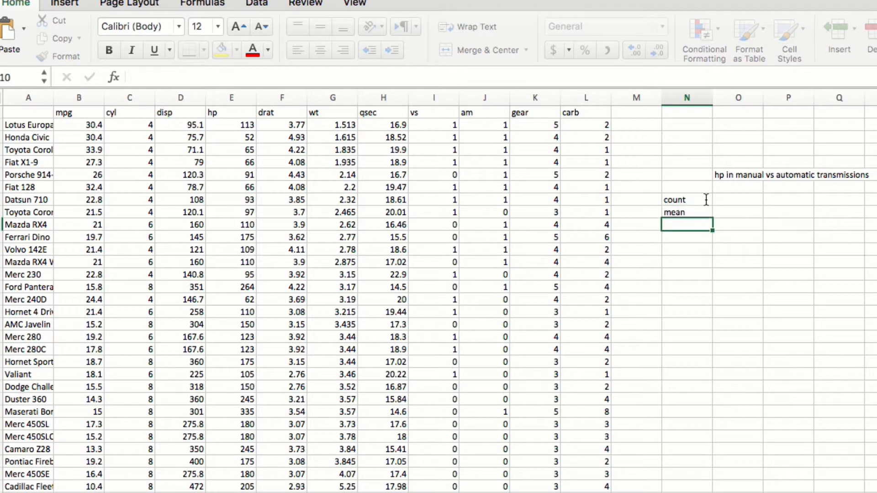
pyautogui.write('stddev')
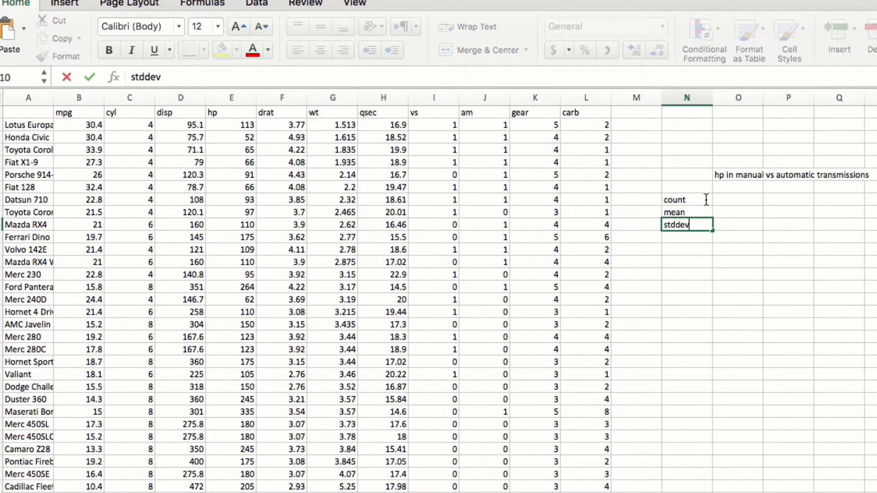
pyautogui.press('Return')
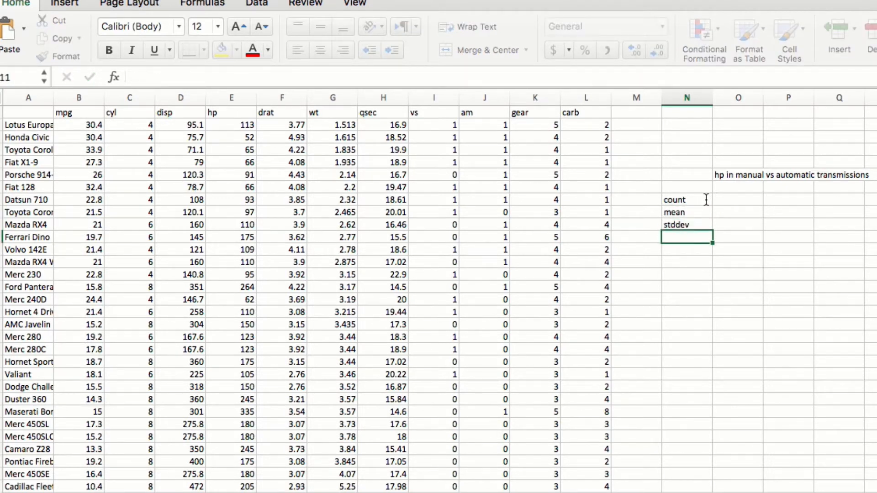
pyautogui.write('min')
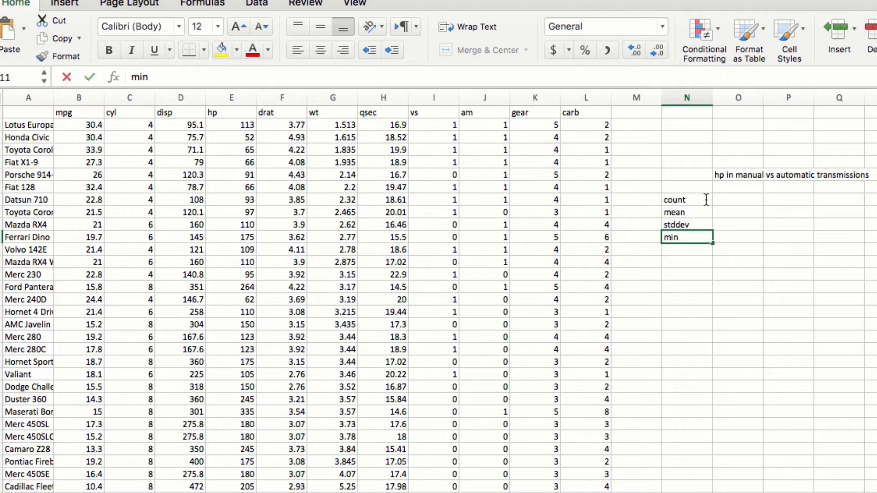
pyautogui.press('Return')
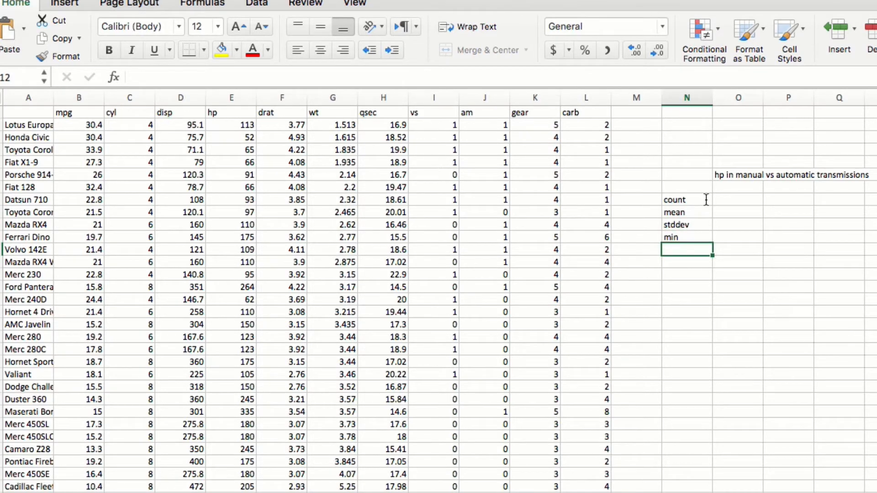
# Continue the row labels with quartile 1, median, quartile 3 and max in cells N12 to N15.
pyautogui.write('quartil')
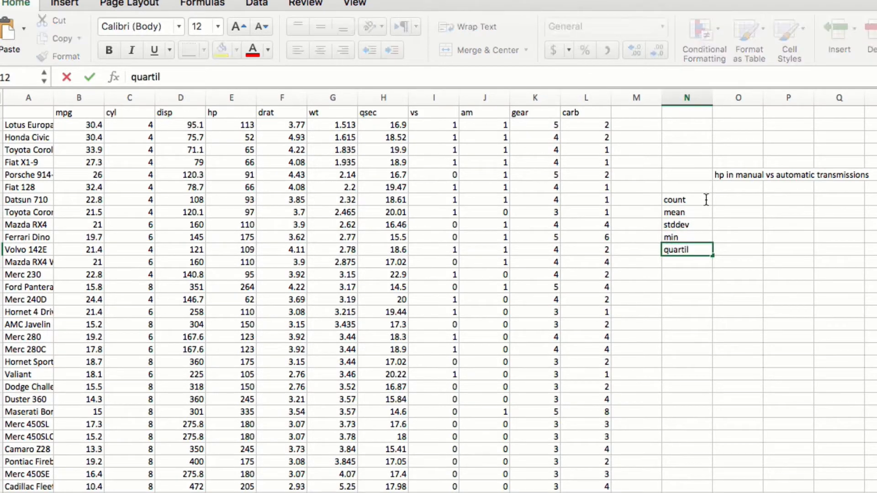
pyautogui.write('e 1')
pyautogui.press('Return')
pyautogui.write('medi')
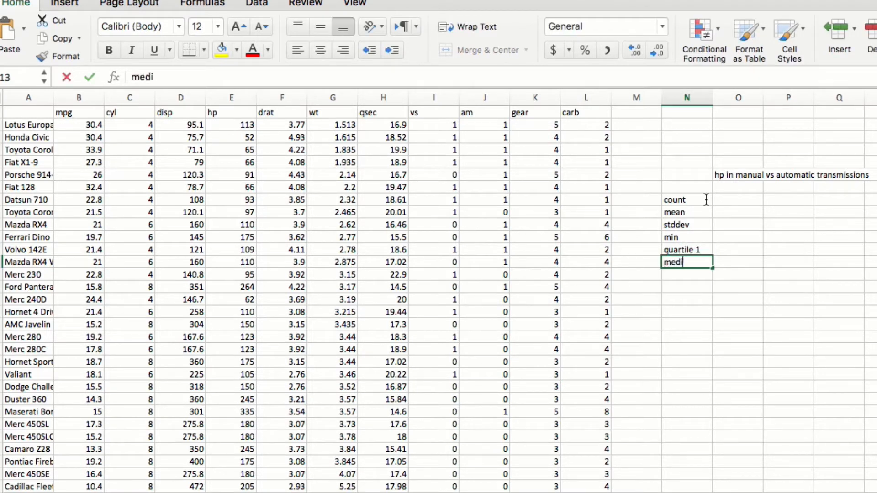
pyautogui.write('an')
pyautogui.press('Return')
pyautogui.write('quartile ')
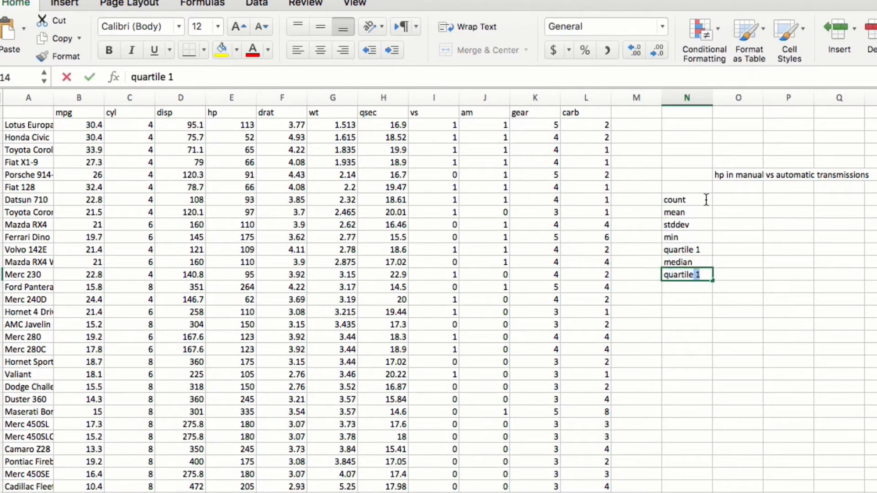
pyautogui.write('3')
pyautogui.press('Return')
pyautogui.write('max')
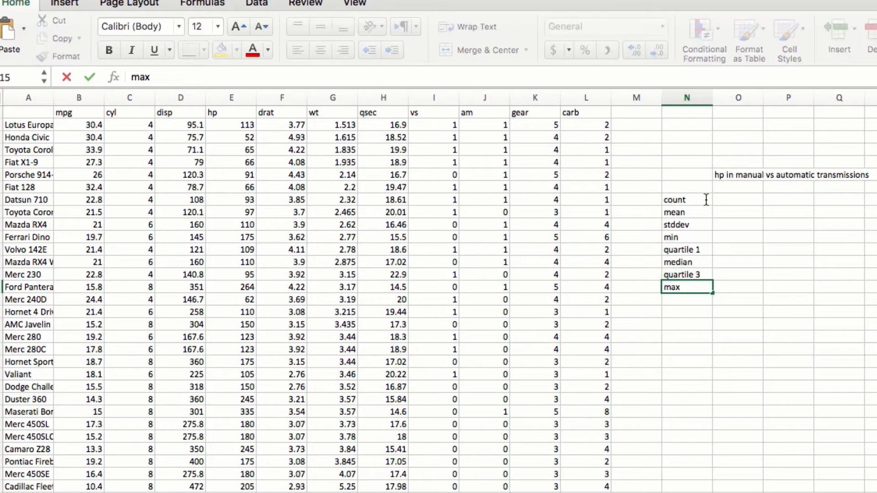
pyautogui.press('Return')
# Enter the column headings "manual hp" in O7 and "automatic hp" in P7 under the title.
pyautogui.click(740, 189)
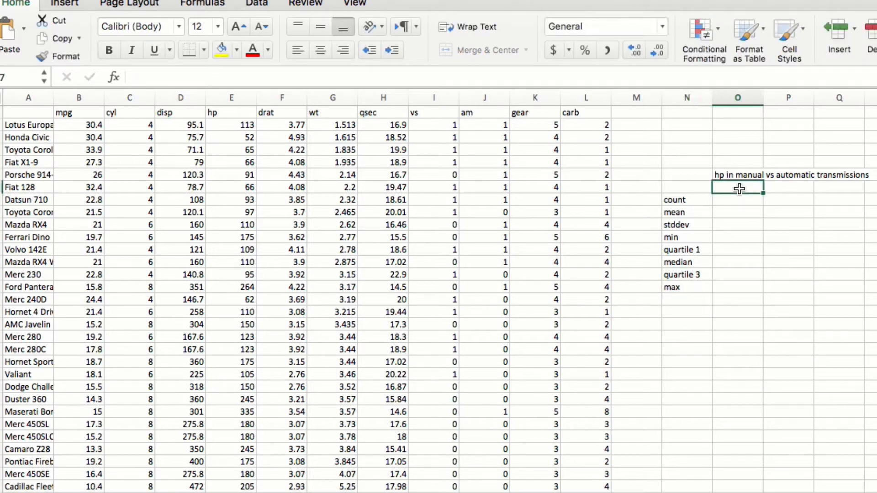
pyautogui.write('ma')
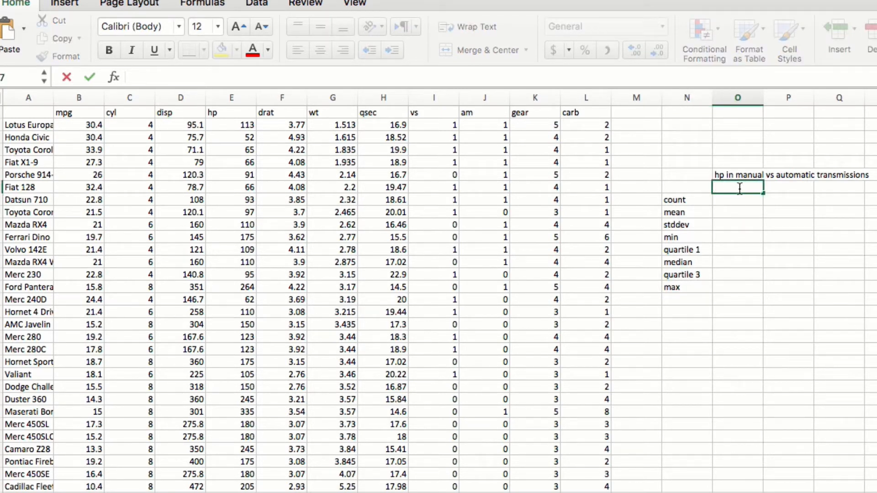
pyautogui.write('nual hp')
pyautogui.press('Tab')
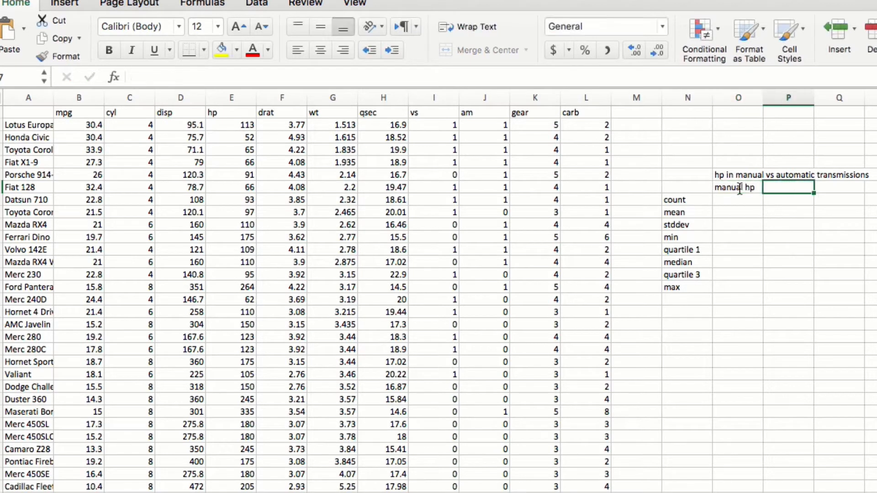
pyautogui.write('automatic')
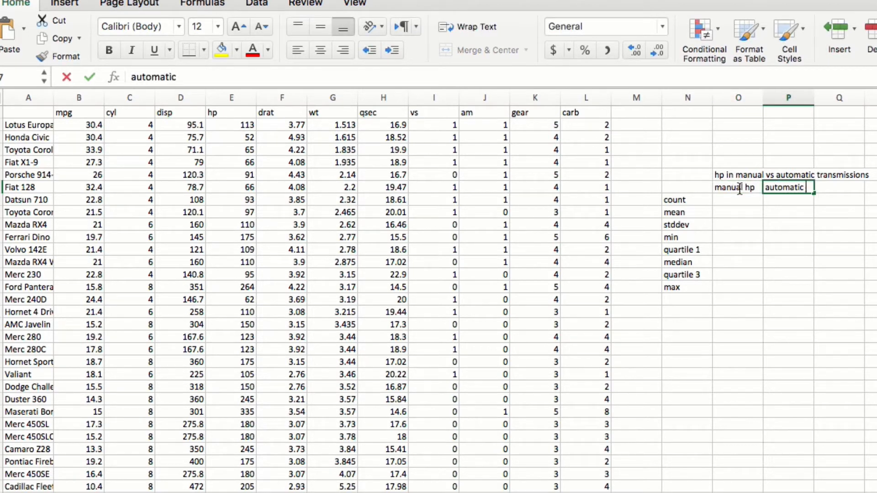
pyautogui.write(' hp')
pyautogui.moveTo(736, 201); pyautogui.dragTo(743, 243)
# Examine the empty summary table and the hp and am data columns it draws on, including the am codes 1 and 0.
pyautogui.click(745, 175)
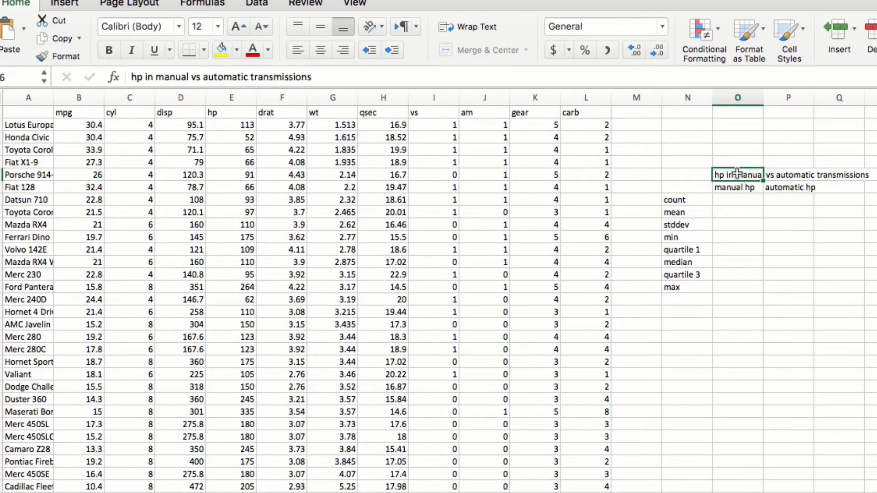
pyautogui.moveTo(734, 206); pyautogui.dragTo(777, 291)
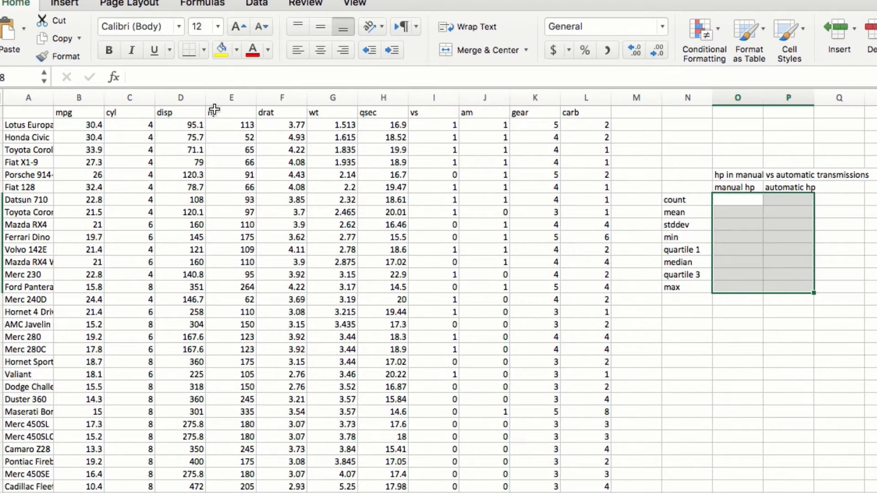
pyautogui.click(234, 99)
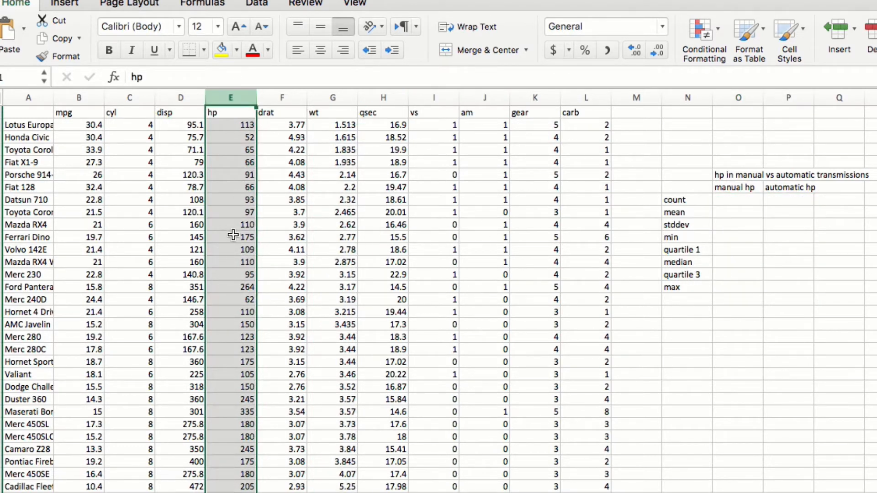
pyautogui.click(484, 97)
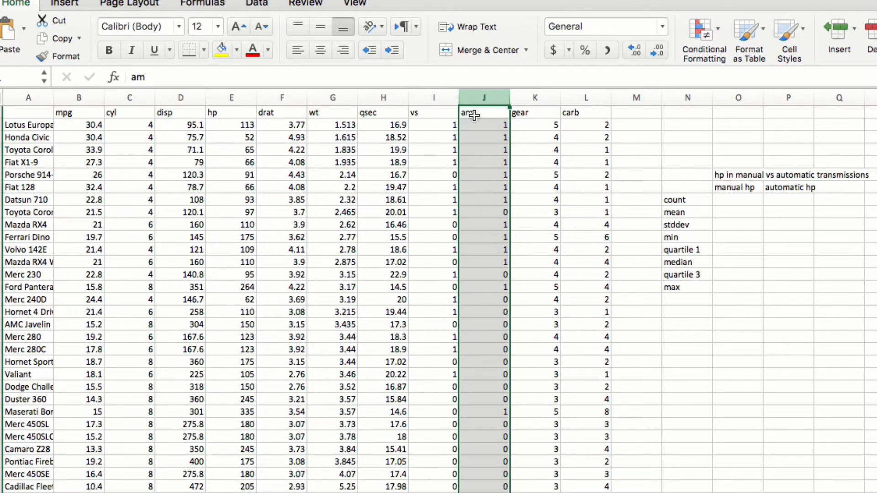
pyautogui.click(487, 136)
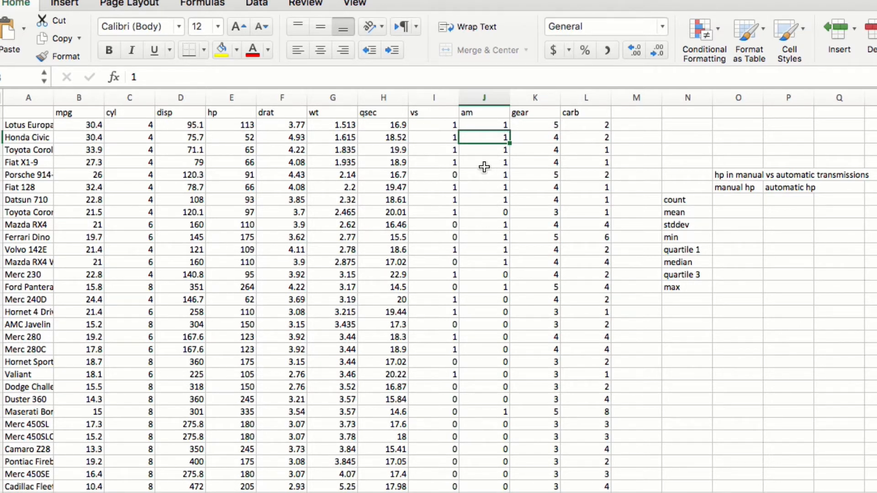
pyautogui.moveTo(494, 126); pyautogui.dragTo(489, 201)
pyautogui.click(487, 212)
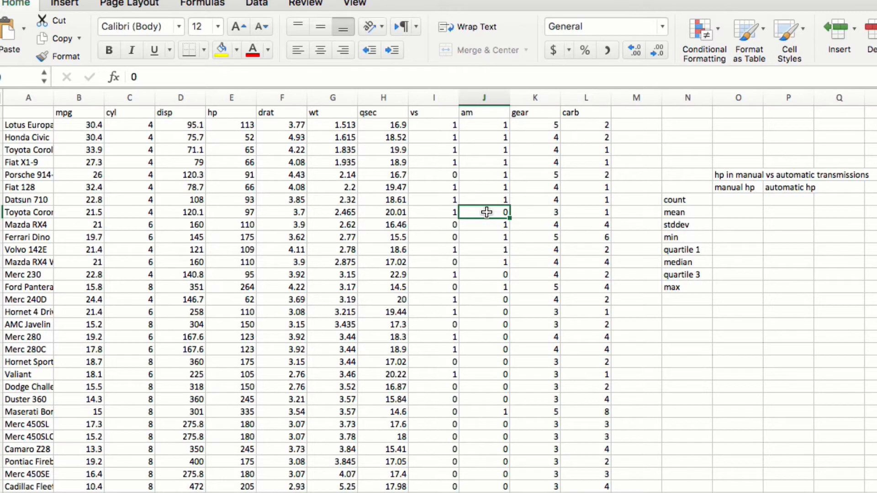
pyautogui.click(452, 236)
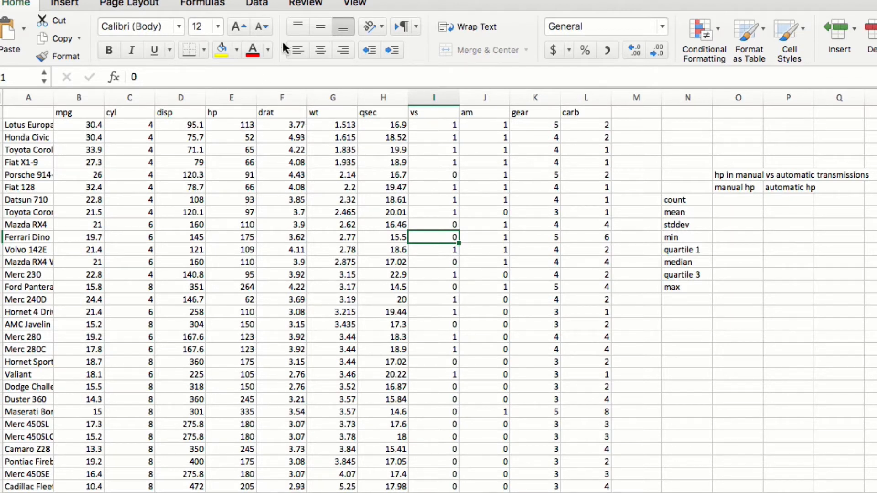
# Sort the car data by the am column's values from smallest to largest, treating the first row as headers, and check the grouping.
pyautogui.click(257, 5)
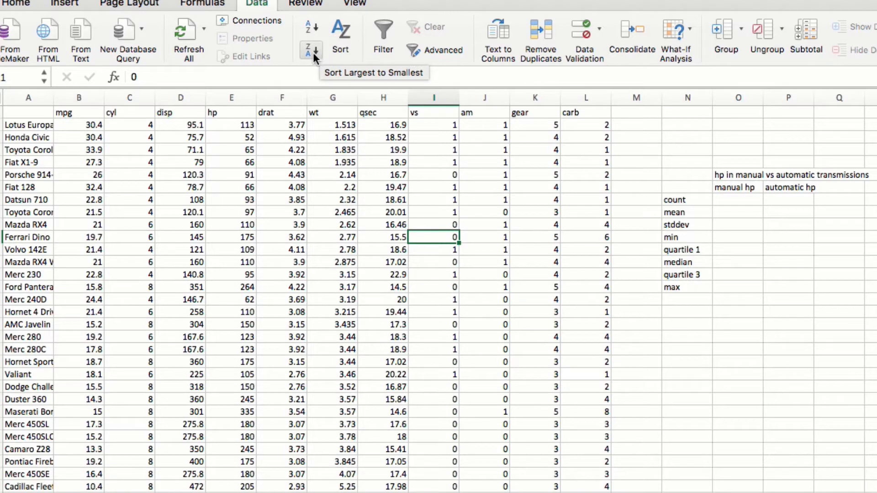
pyautogui.click(341, 32)
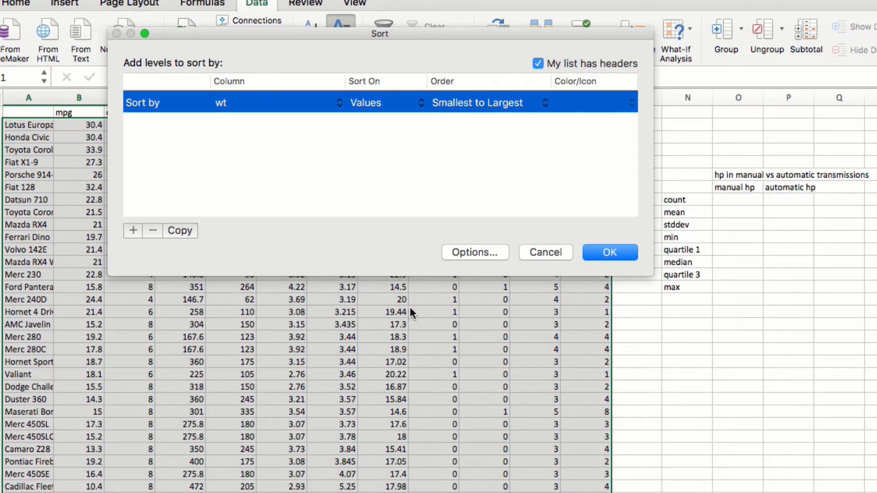
pyautogui.click(234, 104)
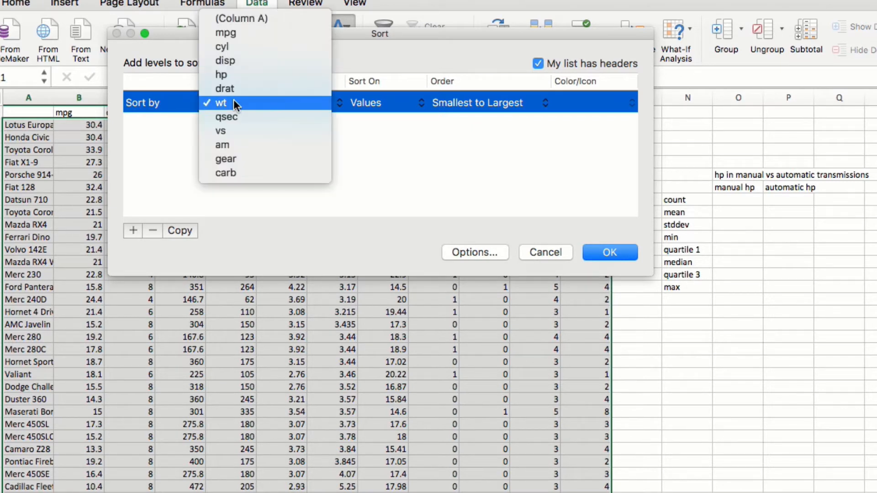
pyautogui.click(253, 145)
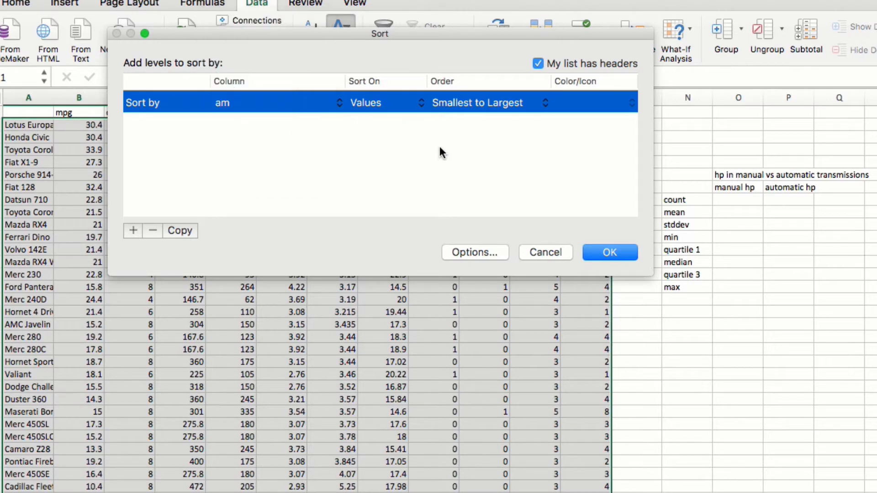
pyautogui.click(602, 253)
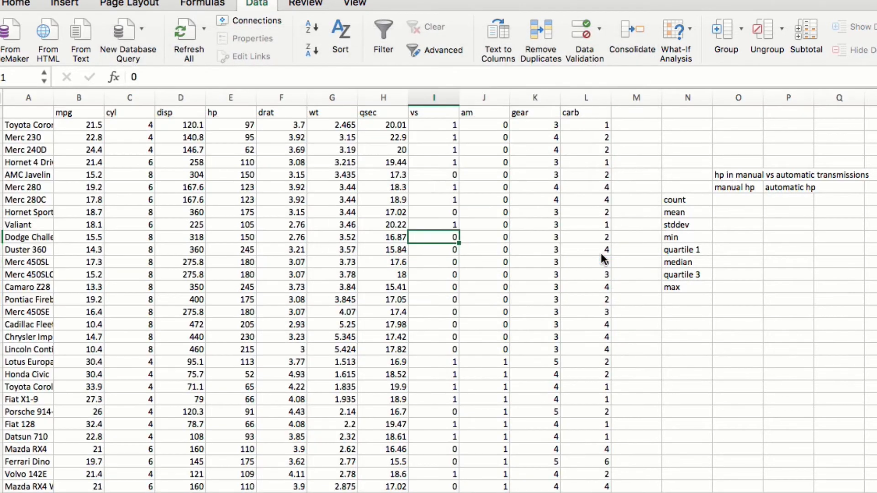
pyautogui.moveTo(496, 130); pyautogui.dragTo(500, 491)
pyautogui.click(454, 228)
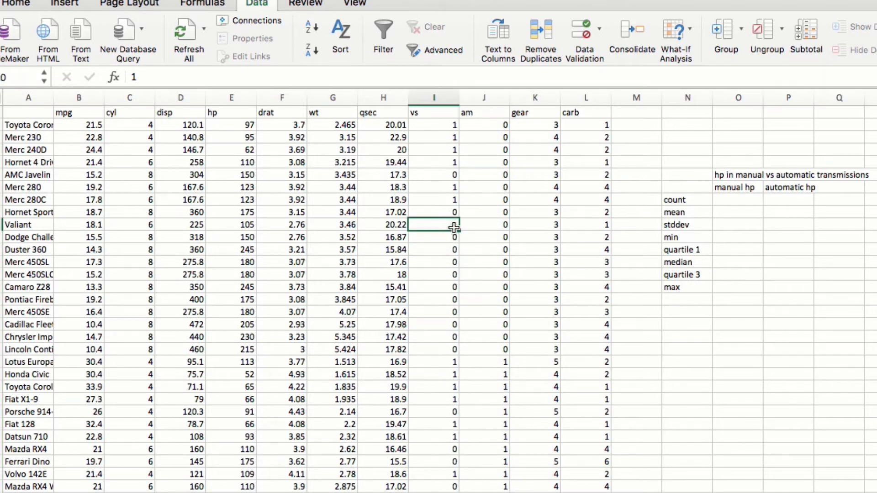
# Add hp, smallest to largest, as a second sort level after am, and check the hp values in both am groups.
pyautogui.click(345, 42)
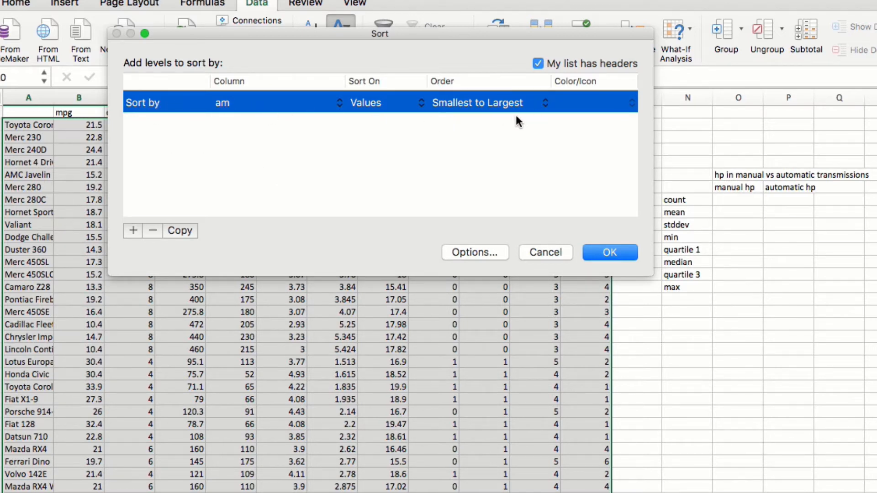
pyautogui.click(132, 232)
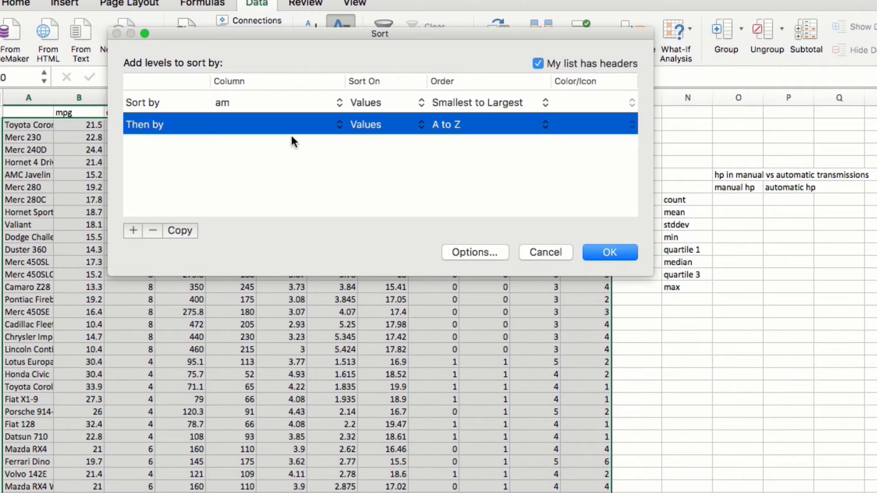
pyautogui.click(297, 124)
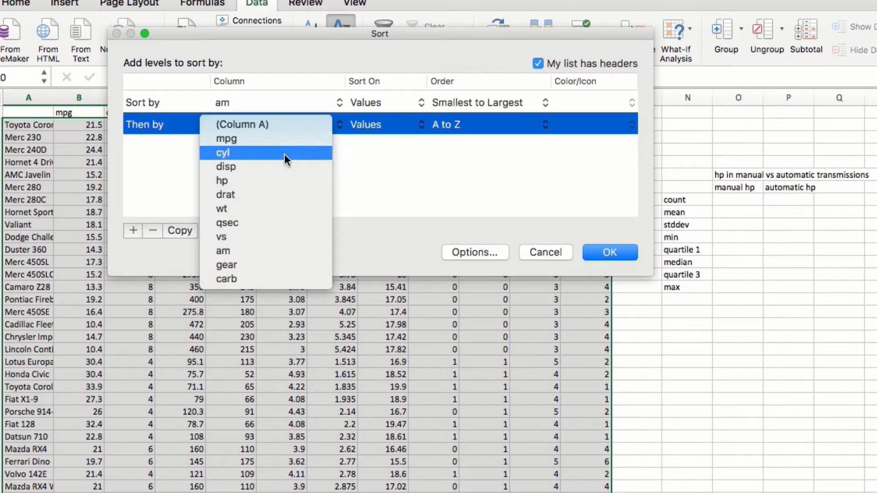
pyautogui.click(278, 178)
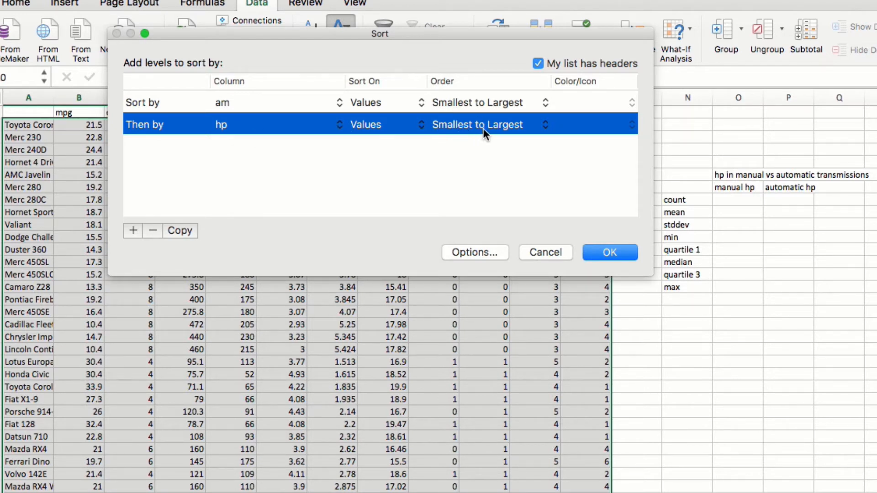
pyautogui.click(594, 257)
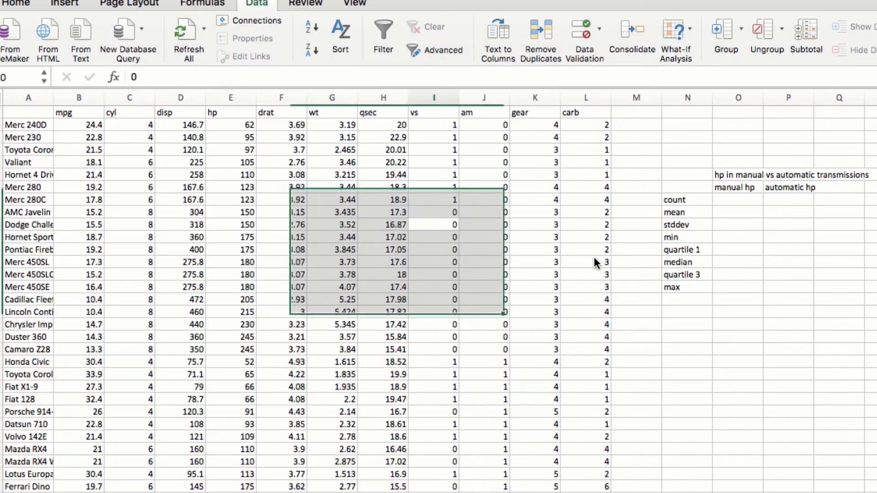
pyautogui.click(492, 137)
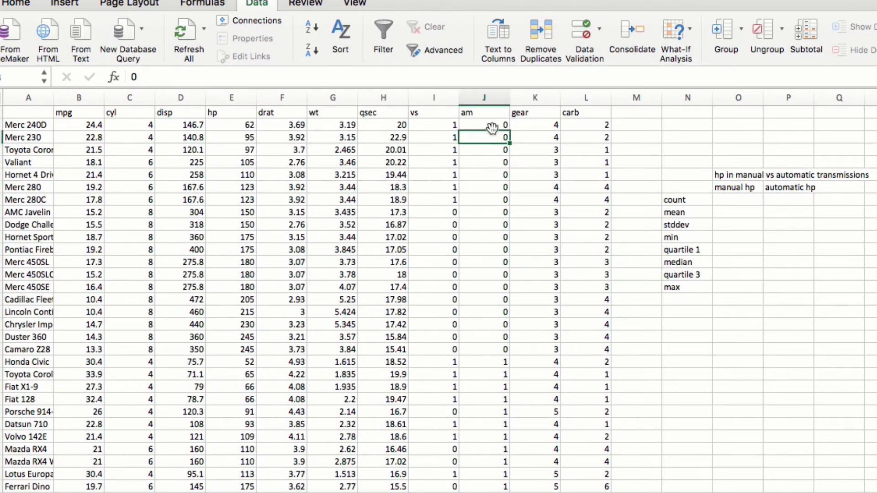
pyautogui.moveTo(492, 127); pyautogui.dragTo(252, 354)
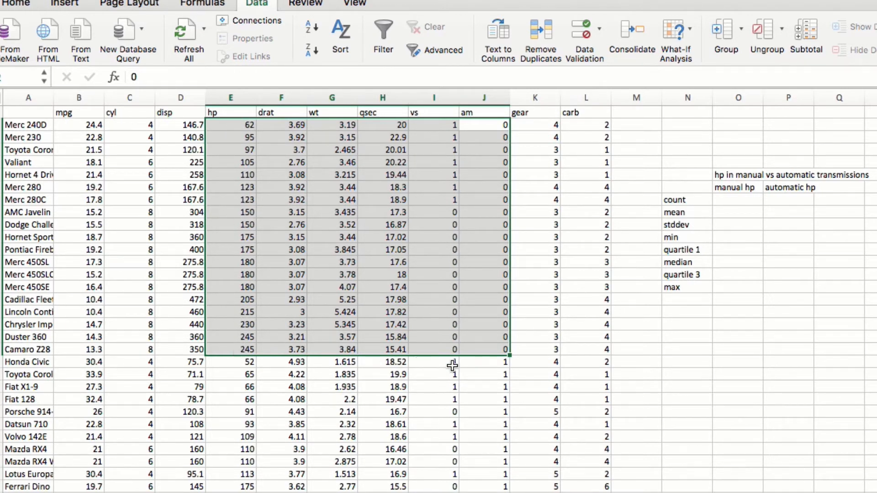
pyautogui.moveTo(475, 354); pyautogui.dragTo(216, 492)
pyautogui.click(494, 363)
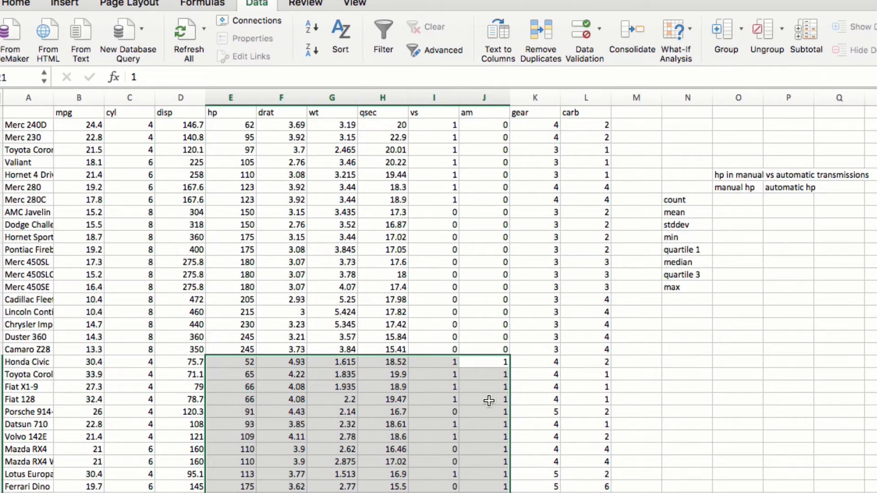
# Enter the column heading "manual" in cell O18 below the summary table.
pyautogui.click(743, 347)
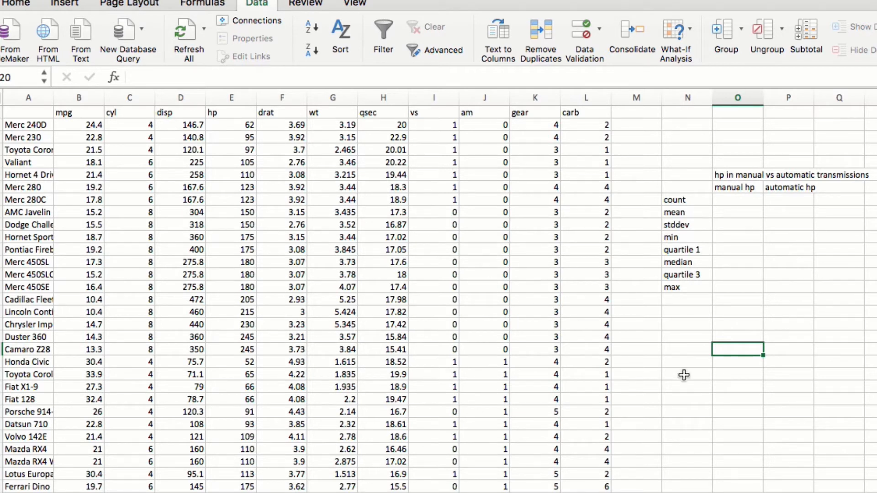
pyautogui.click(741, 336)
pyautogui.click(751, 326)
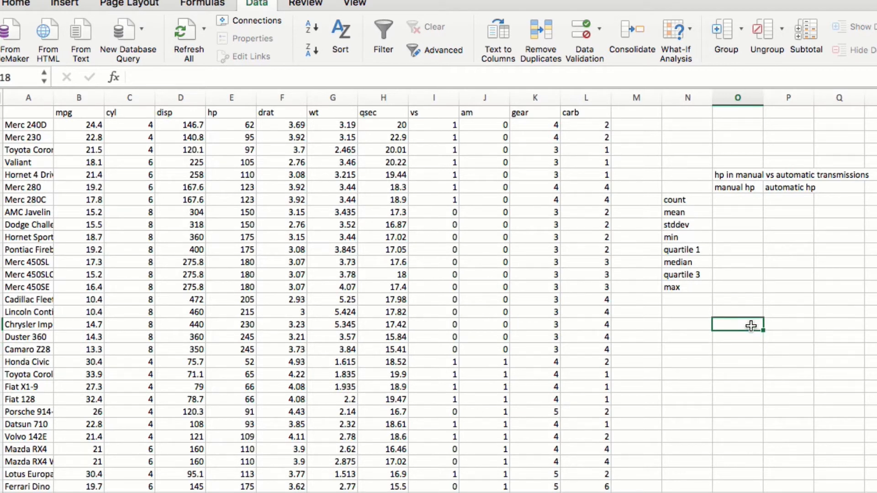
pyautogui.write('mN')
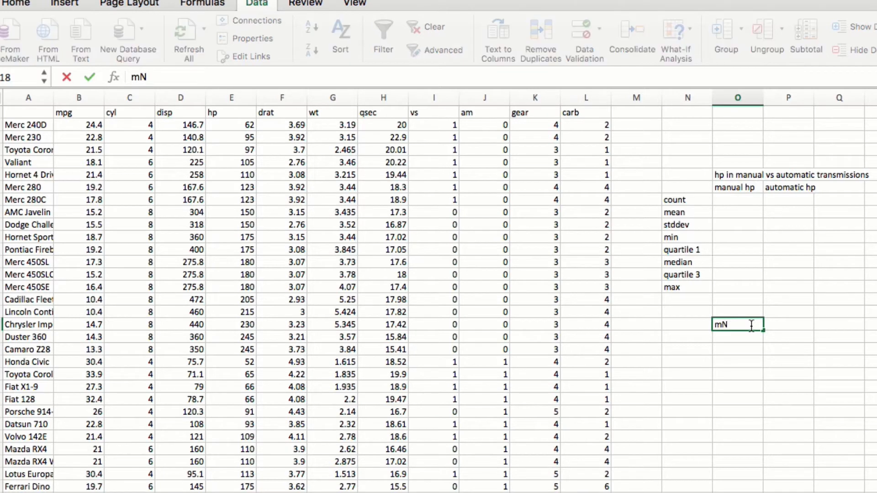
pyautogui.press('BackSpace')
pyautogui.write('ANU')
pyautogui.press('BackSpace')
pyautogui.press('BackSpace')
pyautogui.press('BackSpace')
pyautogui.write('anual')
pyautogui.press('Tab')
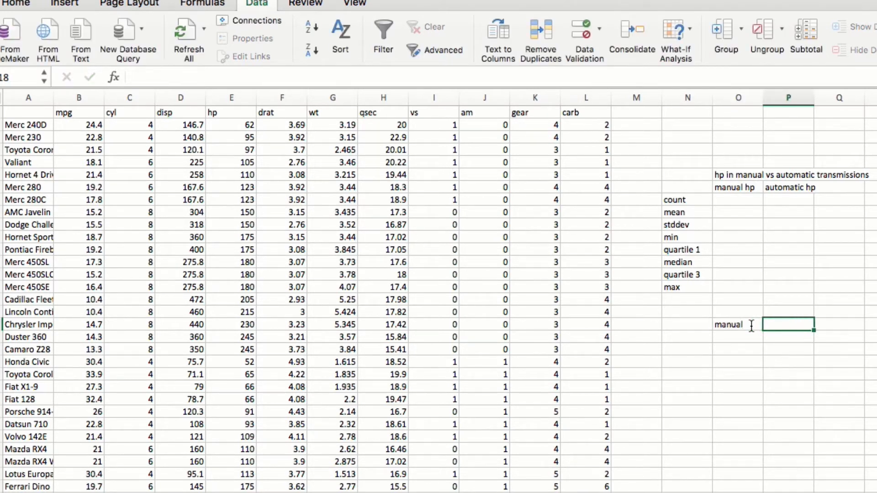
# Enter the column heading "automatic" in cell P18, correcting its spelling.
pyautogui.write('automic')
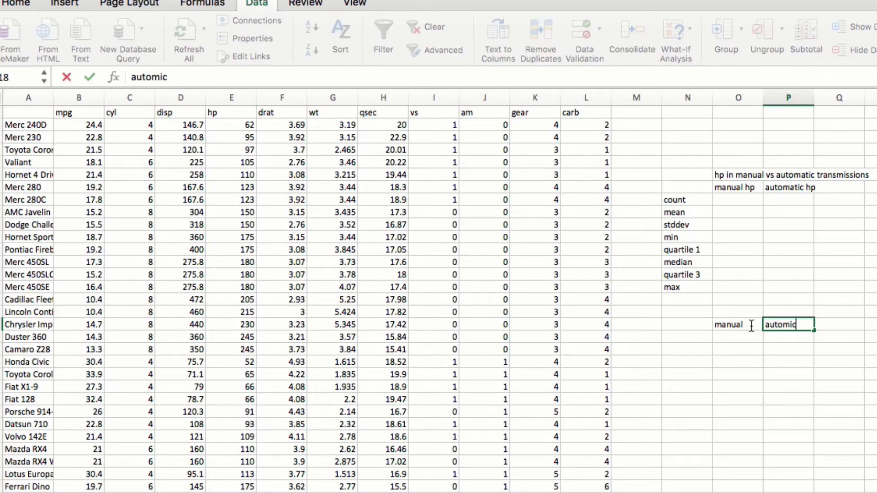
pyautogui.press('Return')
pyautogui.click(795, 326)
pyautogui.press('BackSpace')
pyautogui.press('BackSpace')
pyautogui.write('r')
pyautogui.press('BackSpace')
pyautogui.write('r')
pyautogui.press('BackSpace')
pyautogui.write('ic')
pyautogui.press('BackSpace')
pyautogui.press('BackSpace')
pyautogui.write('t')
pyautogui.press('BackSpace')
pyautogui.write('atic')
pyautogui.click(868, 337)
pyautogui.click(751, 339)
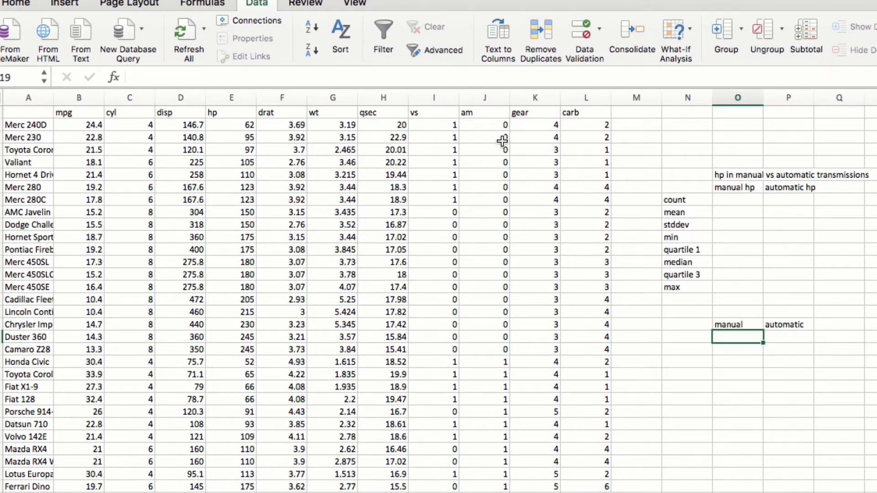
# Copy the hp values of the cars with am 0 (E2:E20) into the manual column starting at O20.
pyautogui.moveTo(501, 124); pyautogui.dragTo(192, 351)
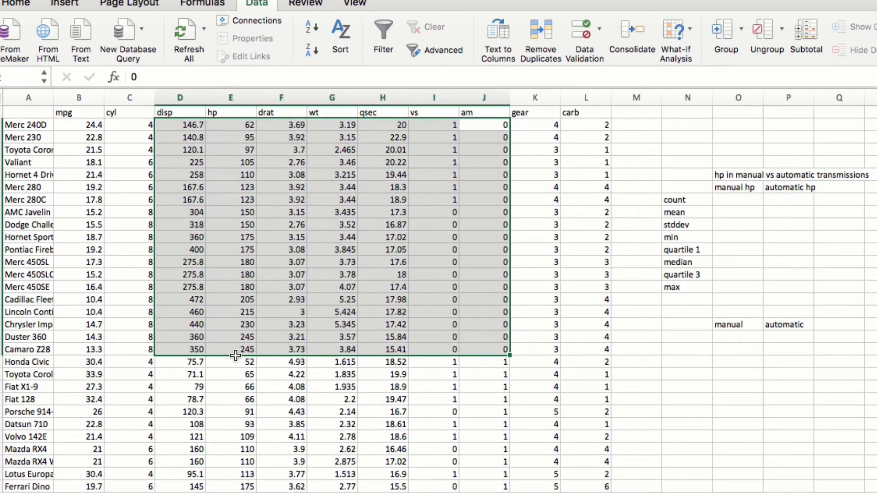
pyautogui.moveTo(242, 124); pyautogui.dragTo(246, 347)
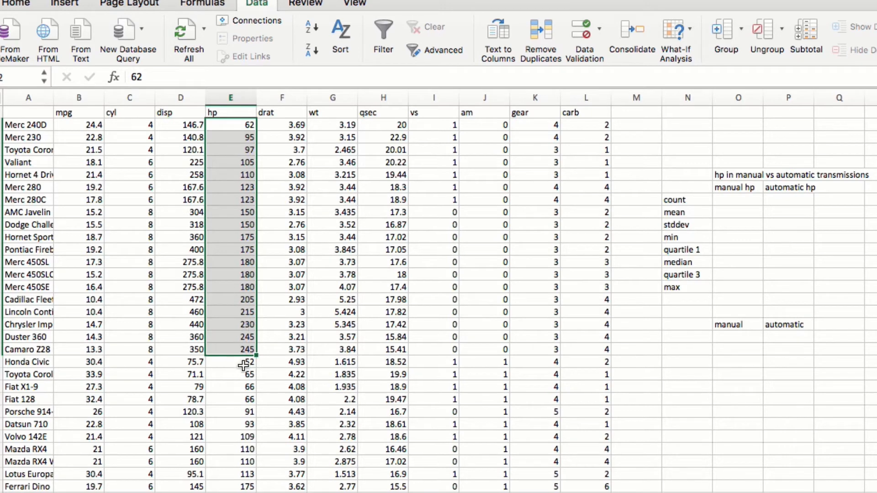
pyautogui.rightClick(237, 334)
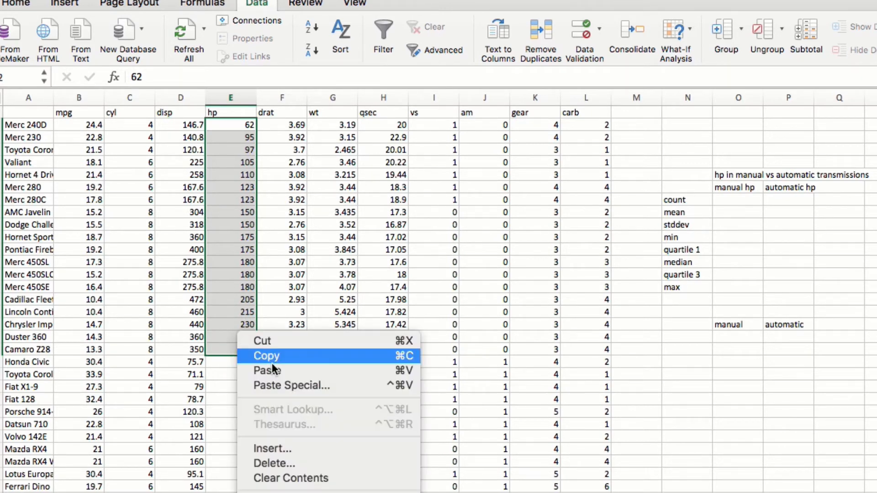
pyautogui.click(311, 357)
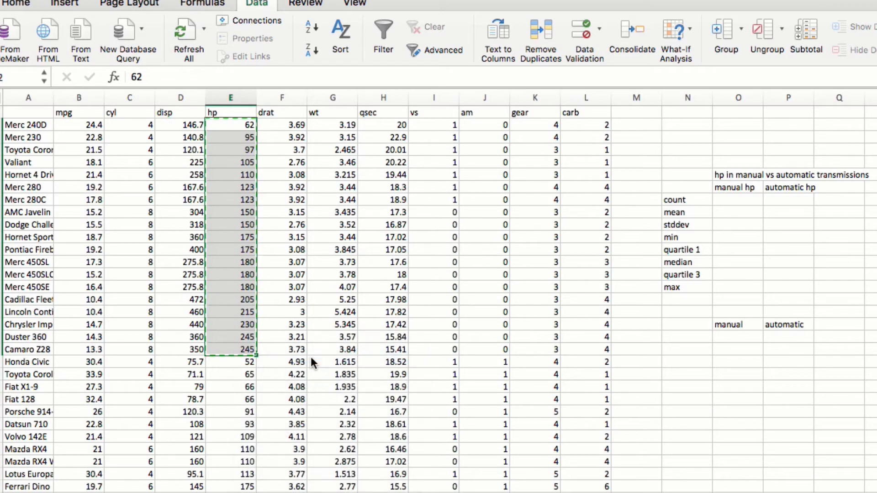
pyautogui.rightClick(243, 337)
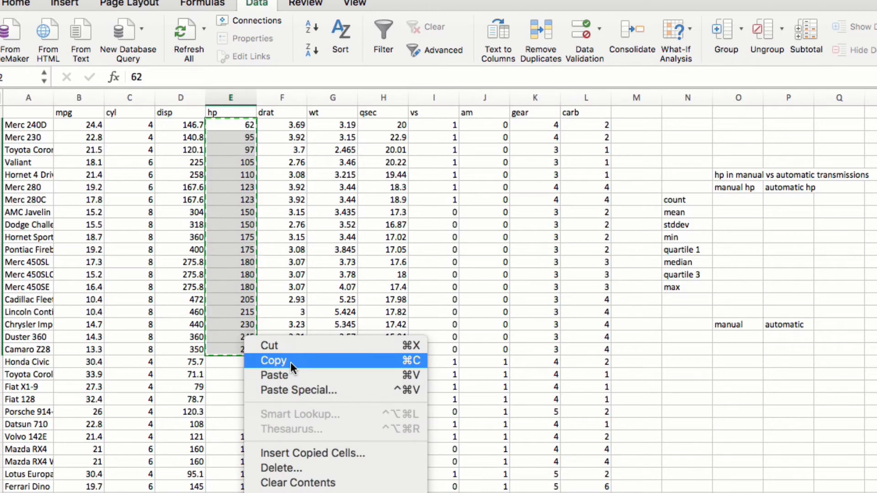
pyautogui.click(290, 362)
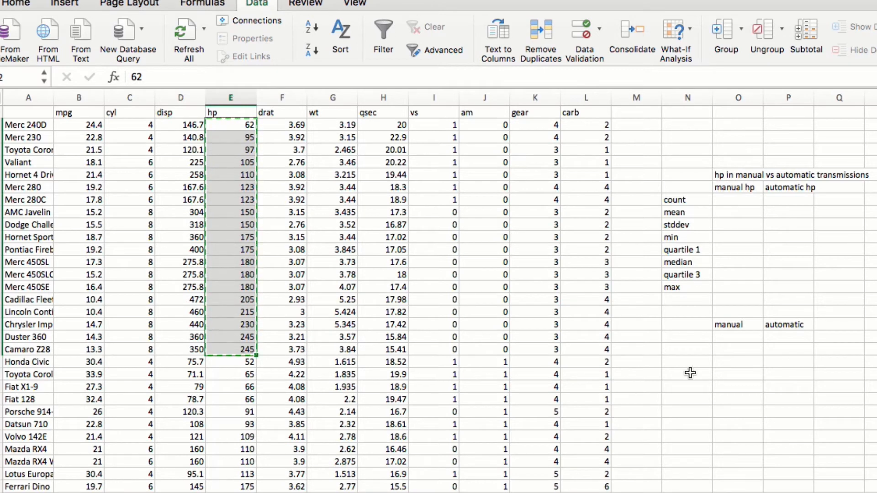
pyautogui.click(738, 344)
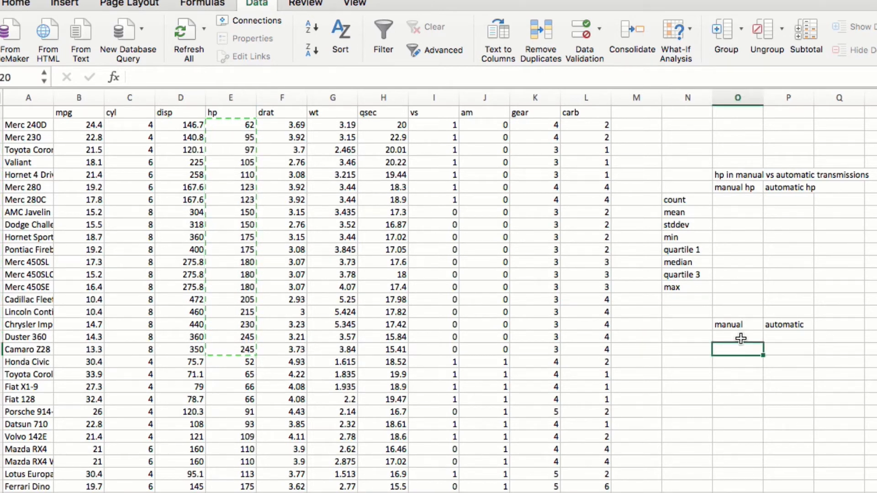
pyautogui.scroll(-1, 739, 344)
pyautogui.rightClick(741, 337)
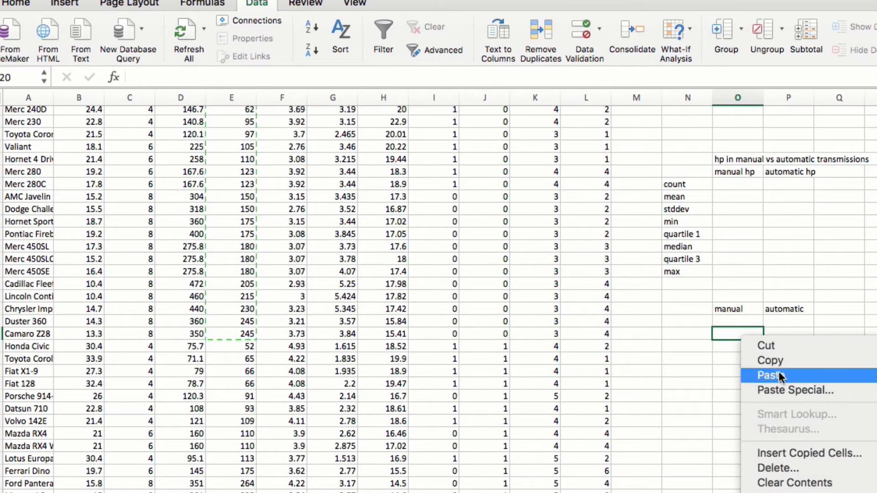
pyautogui.click(731, 334)
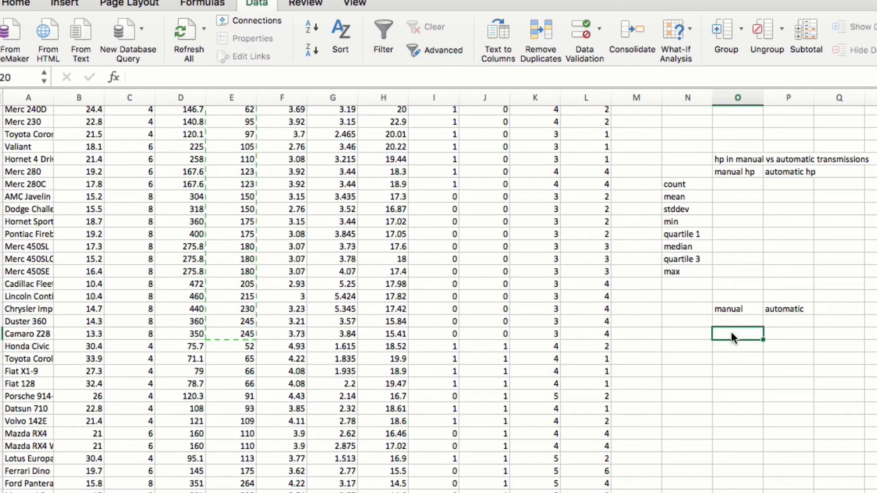
pyautogui.press('super+v')
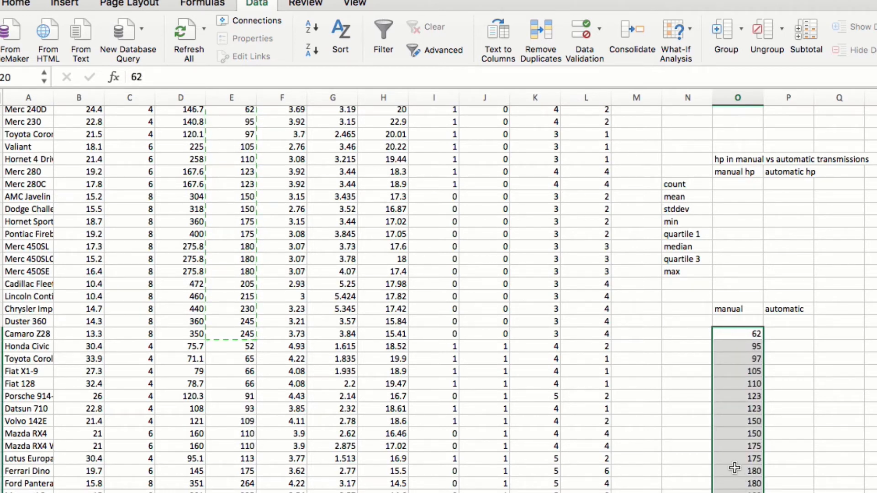
# Copy the hp values of the cars with am 1, from E21 down, into the automatic column starting at P20.
pyautogui.scroll(1, 712, 452)
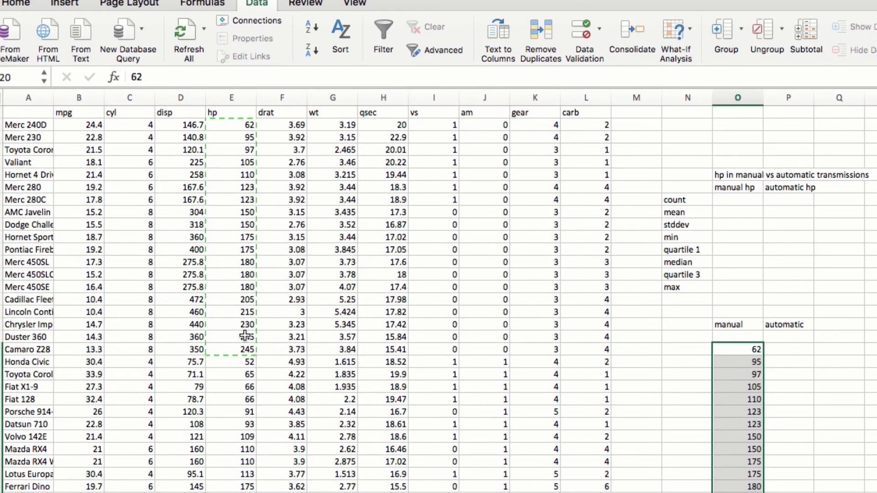
pyautogui.moveTo(236, 368); pyautogui.dragTo(231, 492)
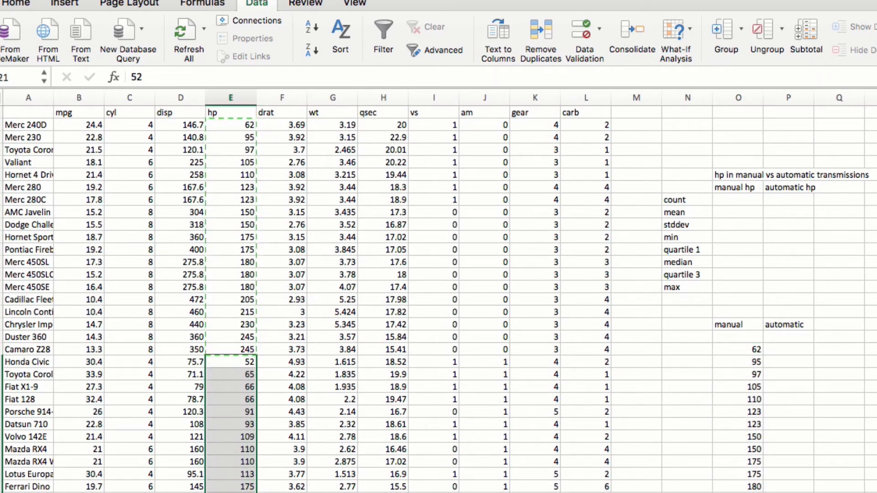
pyautogui.hotkey('ctrl', 'c')
pyautogui.click(792, 352)
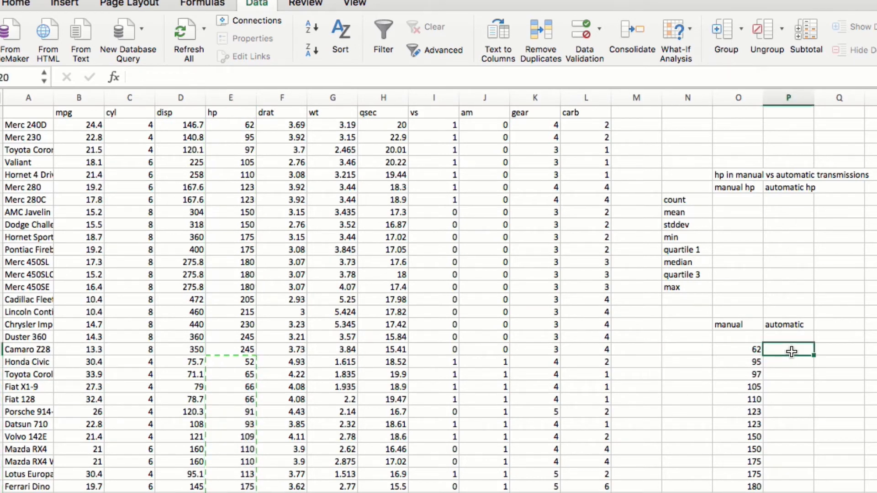
pyautogui.press('super+v')
pyautogui.click(870, 374)
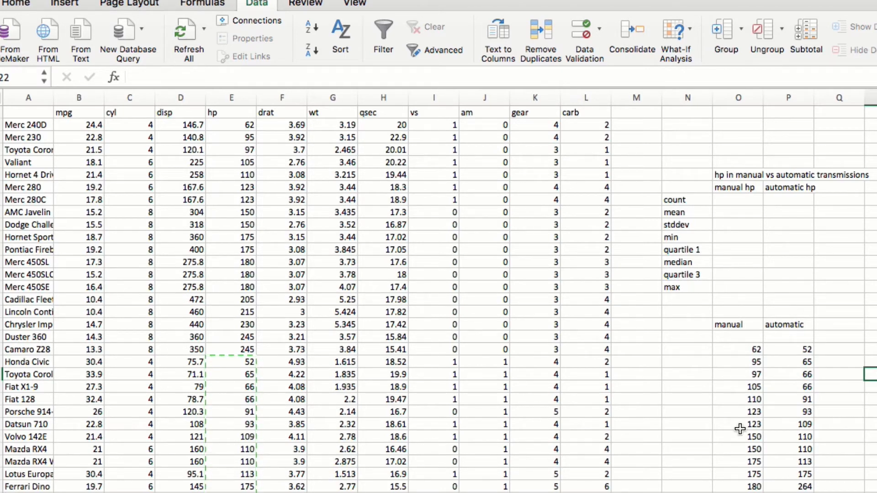
# Start a COUNT formula in the manual hp count cell O8.
pyautogui.click(745, 200)
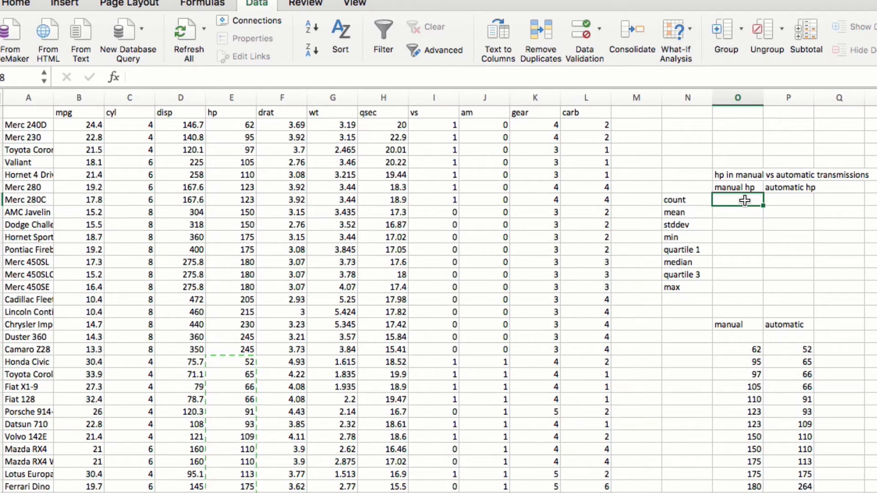
pyautogui.write('=')
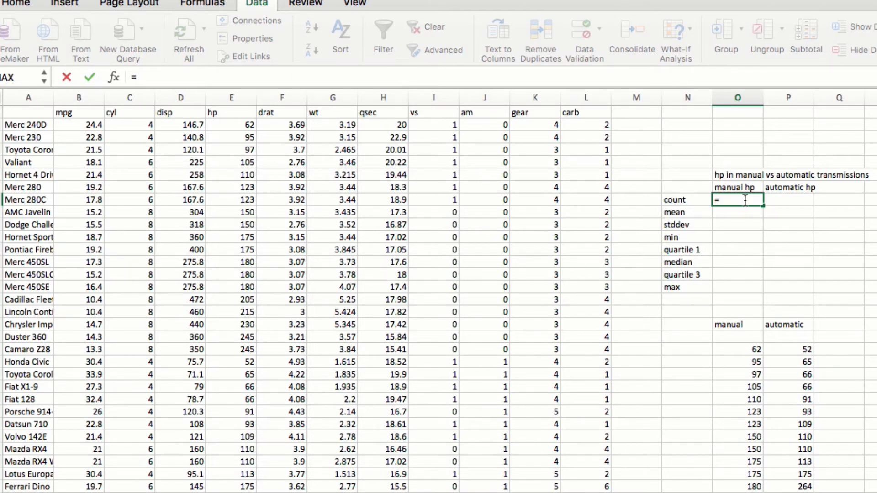
pyautogui.write('count')
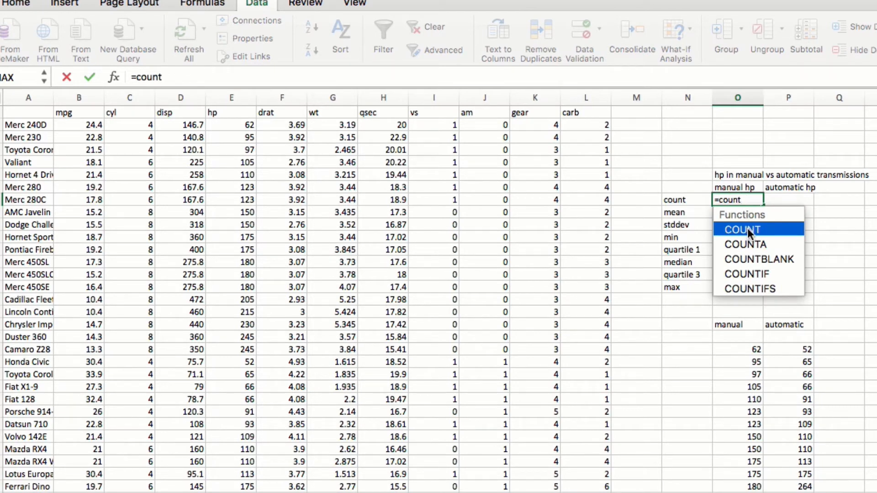
pyautogui.press('BackSpace')
pyautogui.press('BackSpace')
pyautogui.press('BackSpace')
pyautogui.write('unt')
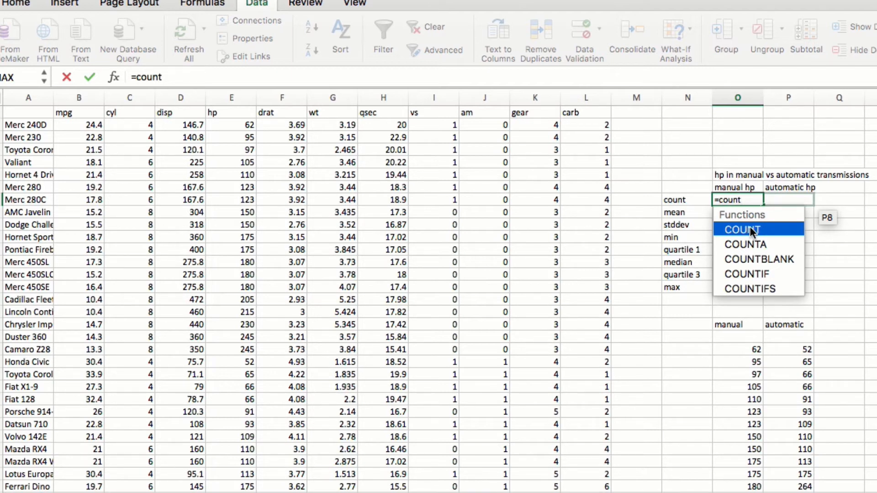
pyautogui.doubleClick(750, 227)
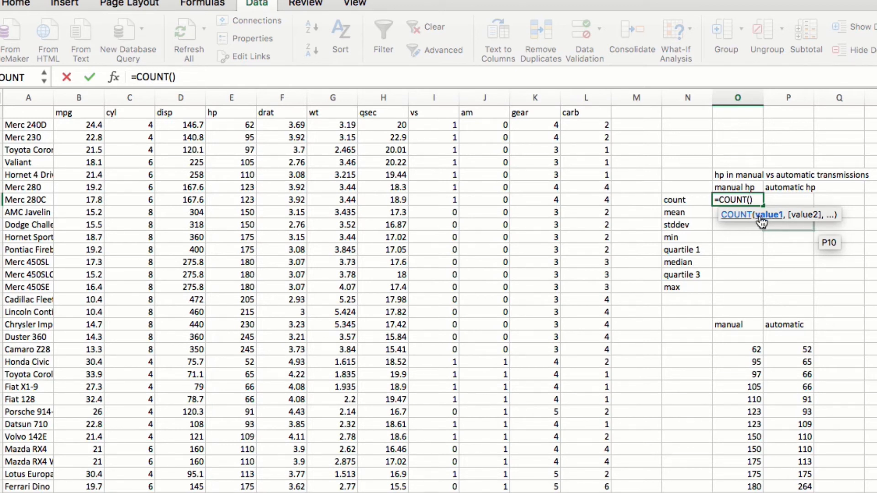
pyautogui.click(750, 350)
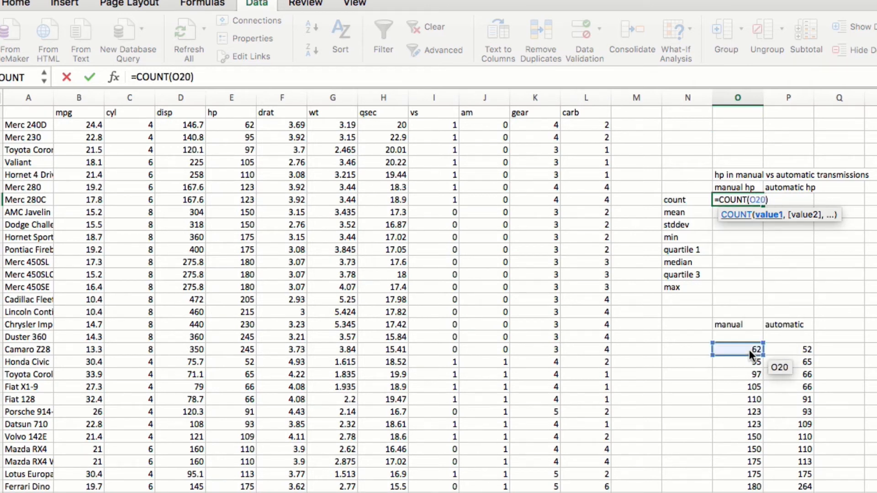
pyautogui.write(',)21')
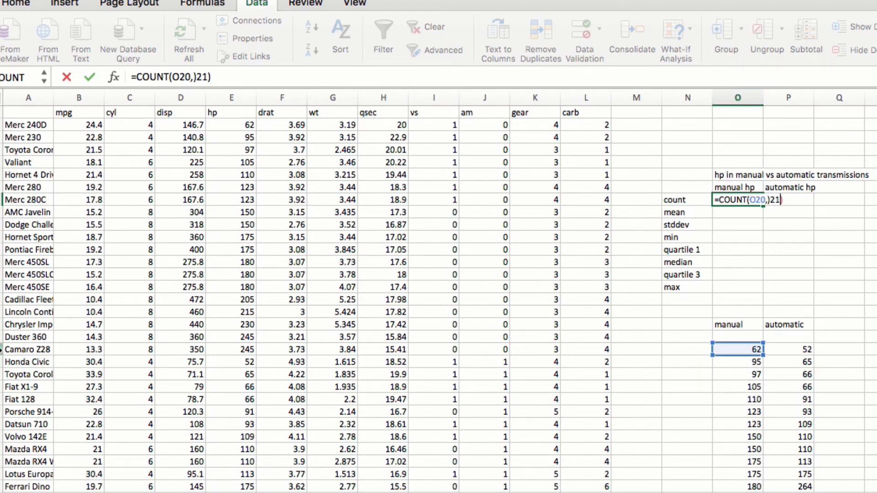
pyautogui.press('BackSpace')
pyautogui.press('BackSpace')
pyautogui.press('BackSpace')
pyautogui.press('BackSpace')
pyautogui.press('BackSpace')
pyautogui.press('BackSpace')
pyautogui.press('BackSpace')
# Use the manual values O20:O38 as the COUNT range and complete the formula in O8.
pyautogui.moveTo(748, 340); pyautogui.dragTo(741, 491)
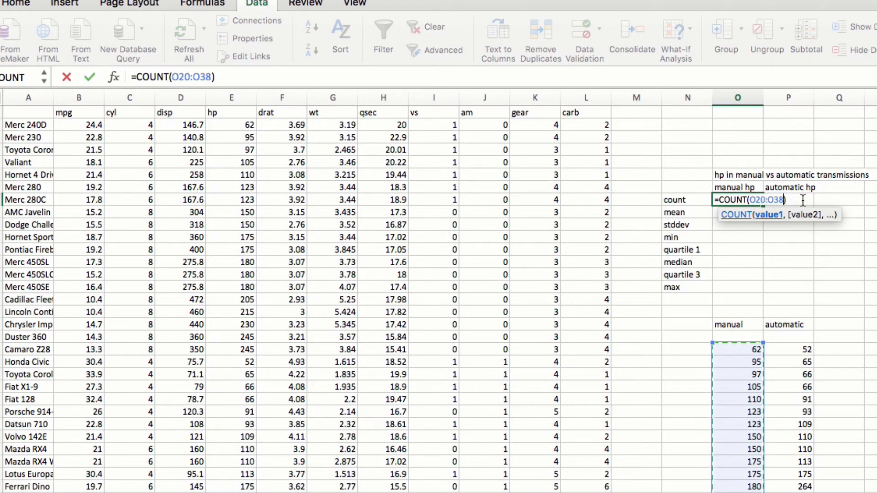
pyautogui.press('Return')
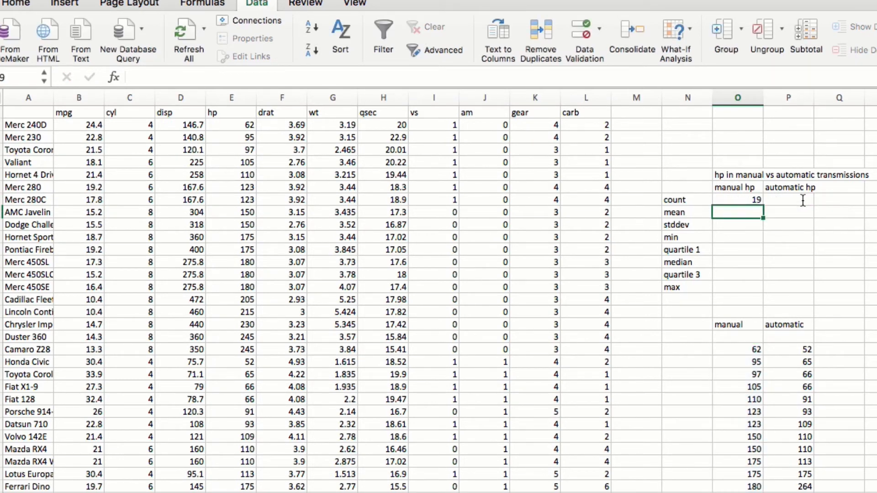
pyautogui.click(750, 201)
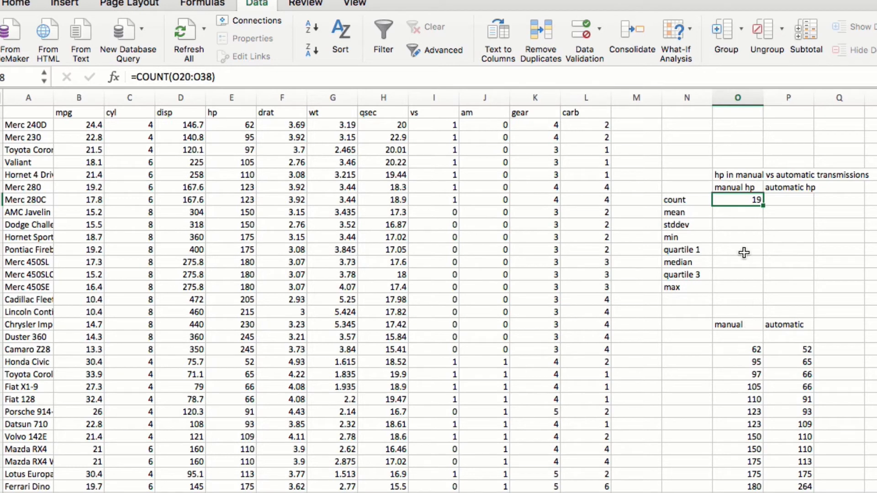
# Calculate the mean manual hp in O9 with the AVERAGE function over O20:O38.
pyautogui.click(739, 217)
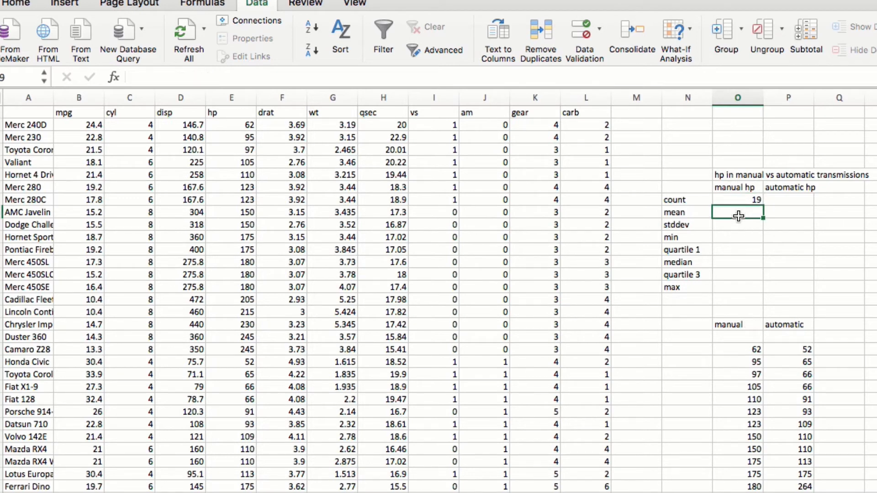
pyautogui.write('=')
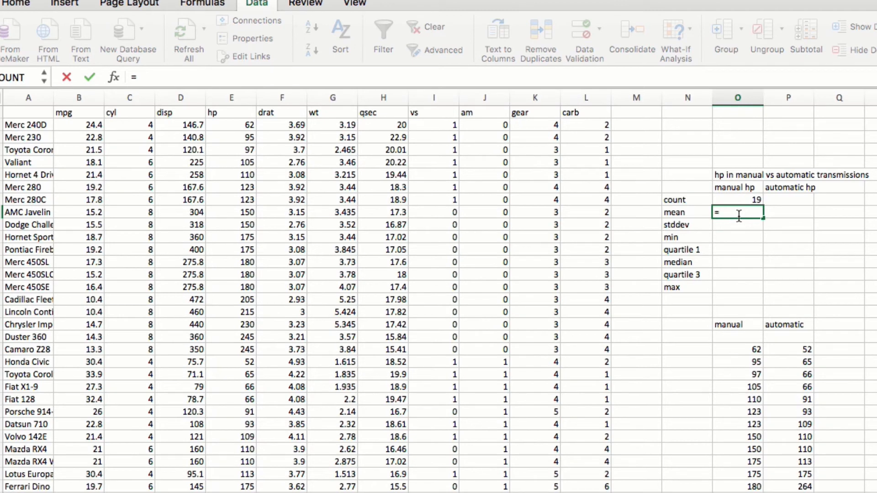
pyautogui.write('aver')
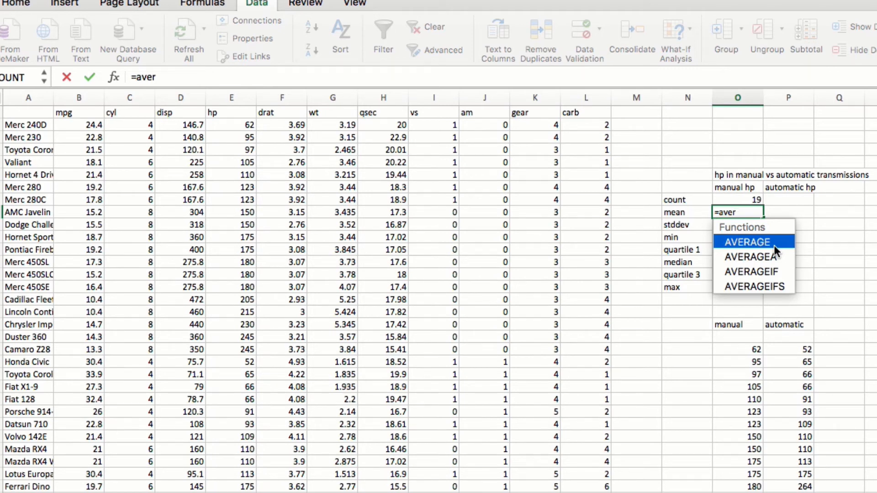
pyautogui.doubleClick(774, 243)
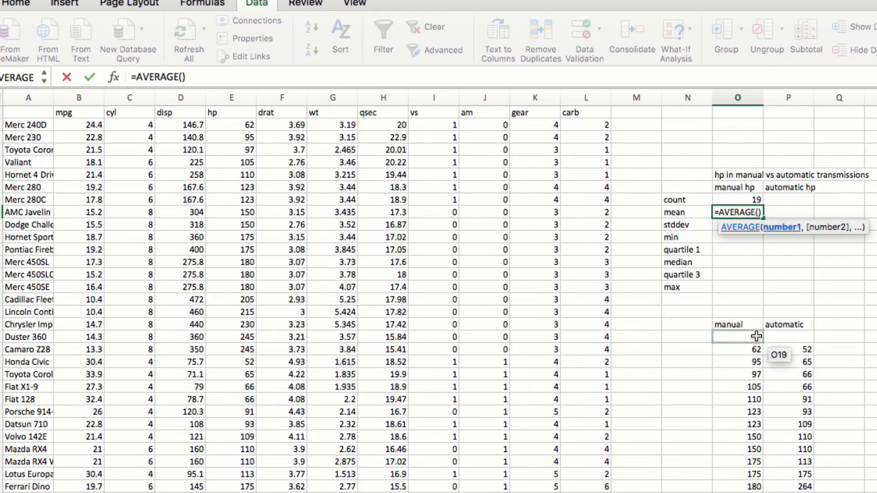
pyautogui.moveTo(754, 350); pyautogui.dragTo(752, 492)
pyautogui.press('Return')
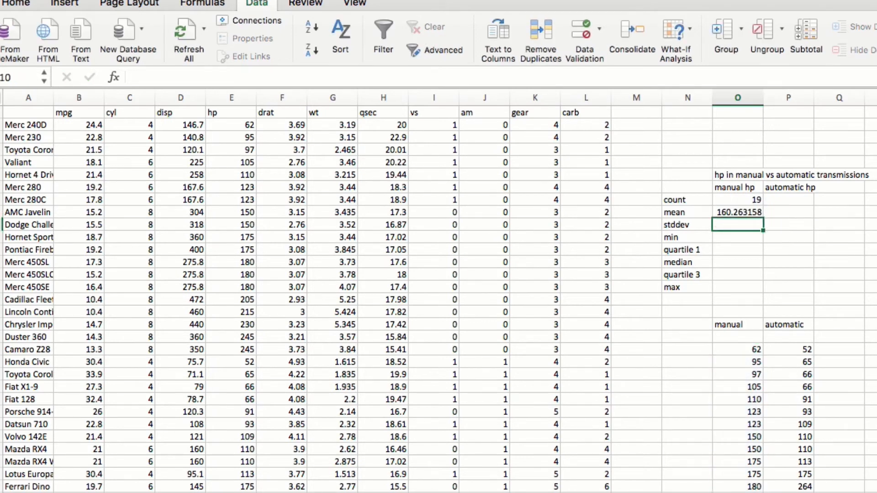
# Calculate the sample standard deviation of manual hp in O10 with STDEV.S over O20:O38.
pyautogui.doubleClick(740, 229)
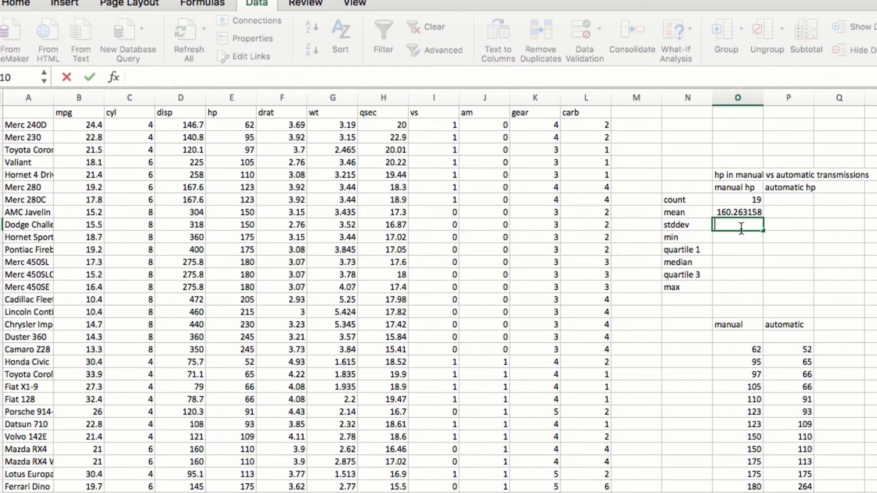
pyautogui.write('=st')
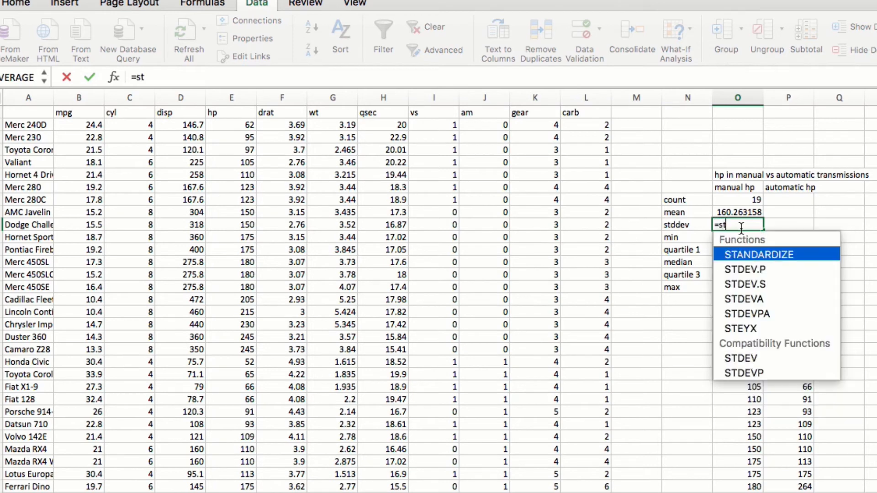
pyautogui.write('de')
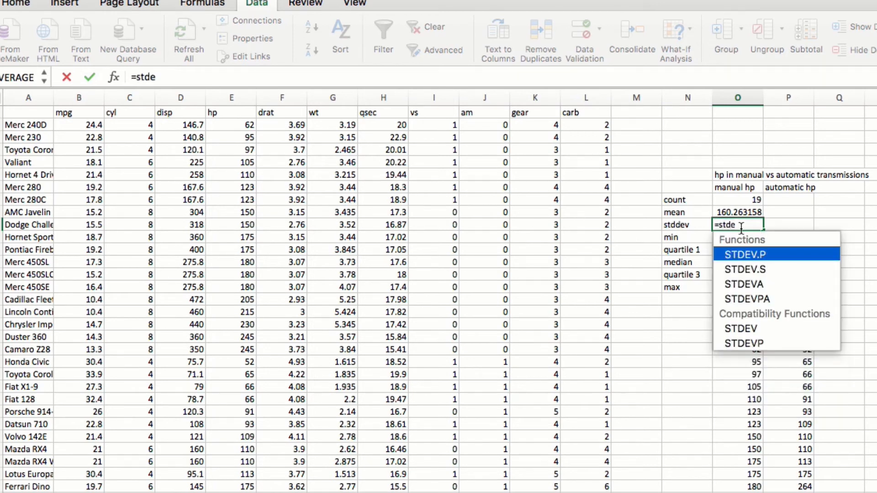
pyautogui.write('v')
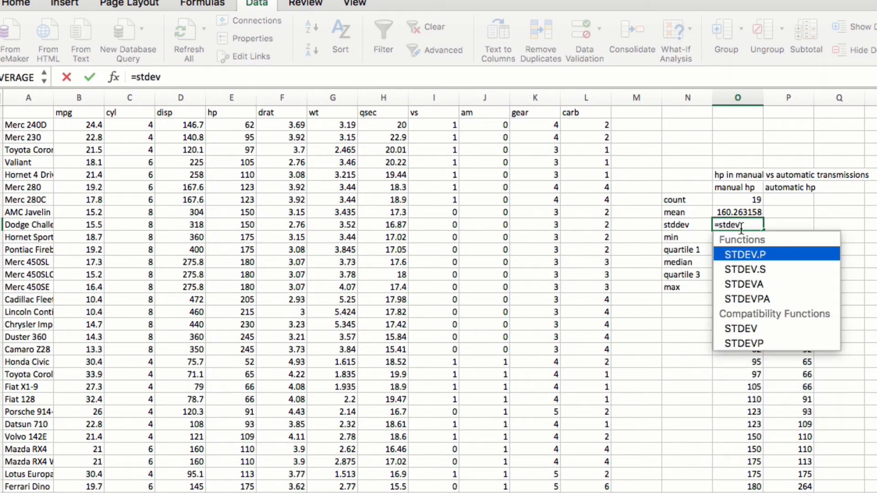
pyautogui.click(771, 266)
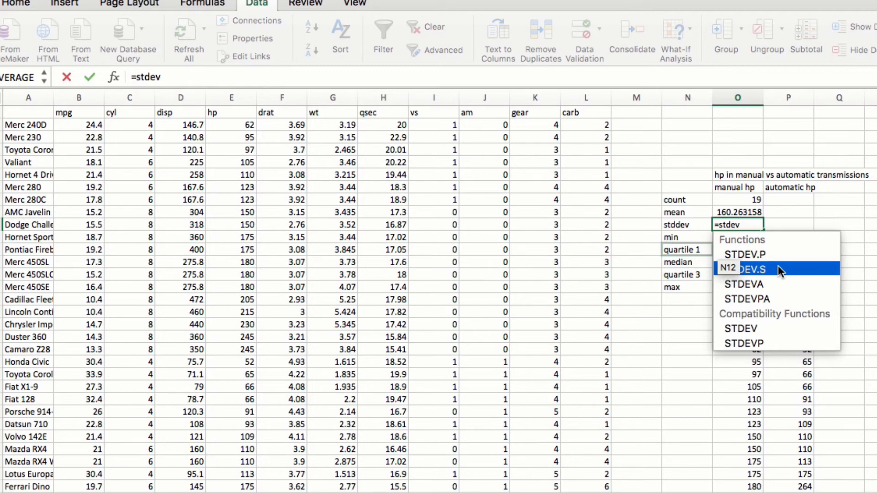
pyautogui.doubleClick(778, 269)
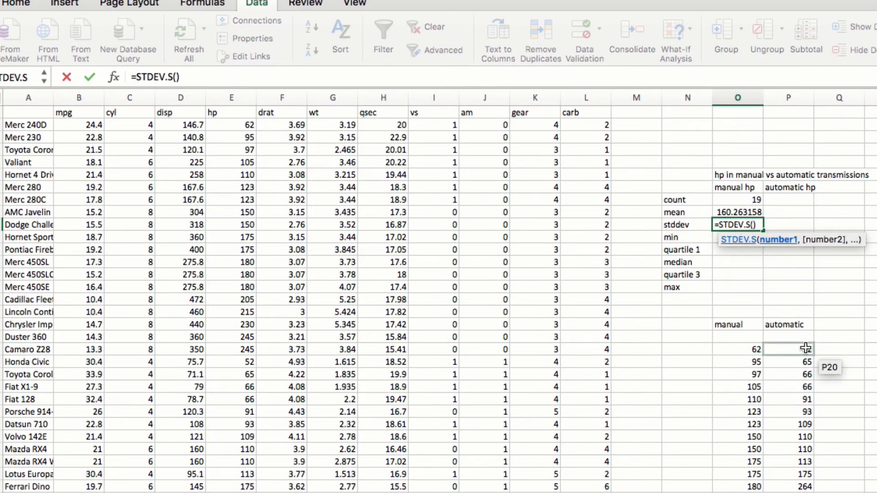
pyautogui.moveTo(749, 352); pyautogui.dragTo(749, 492)
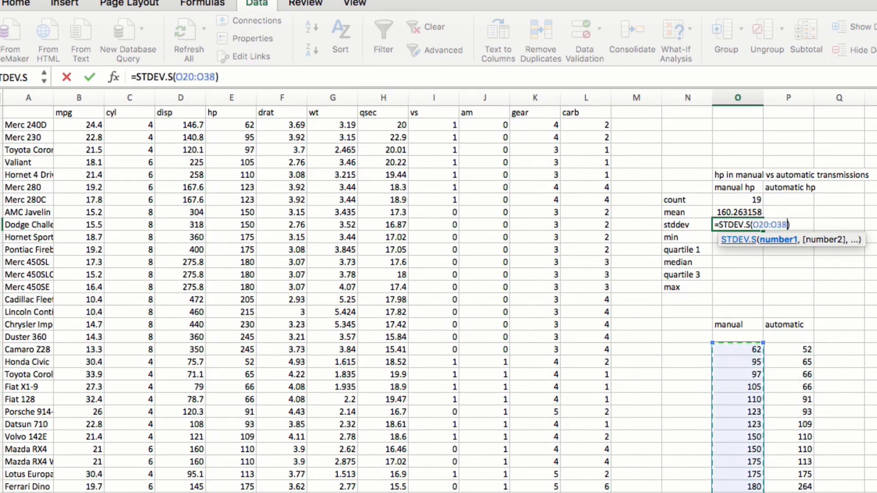
pyautogui.press('Return')
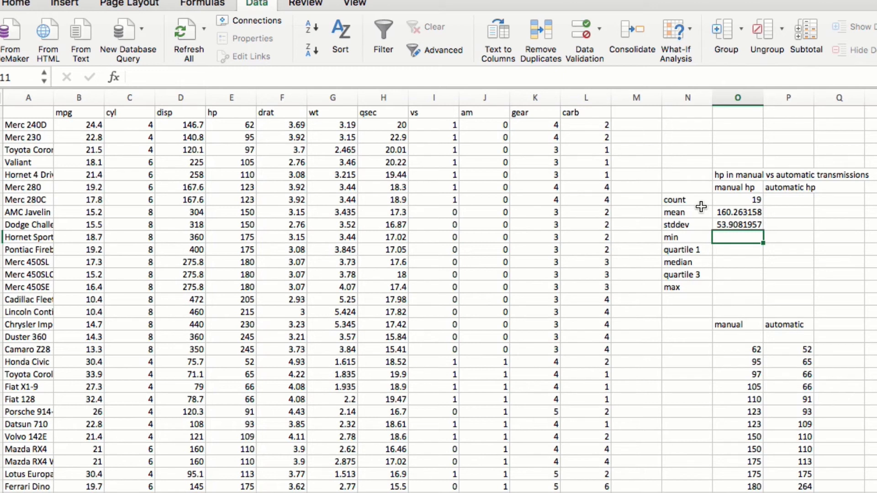
pyautogui.click(750, 212)
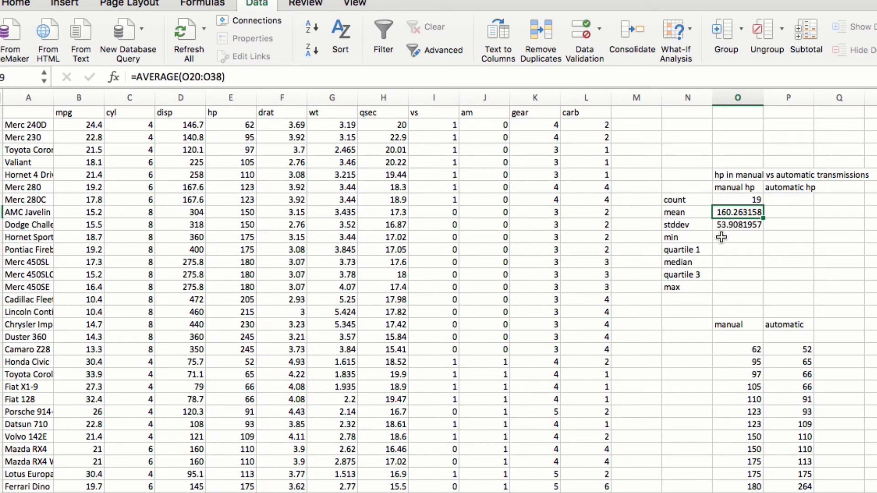
# Calculate the minimum manual hp in O11 with the MIN function over O20:O37.
pyautogui.click(721, 238)
pyautogui.write('=min')
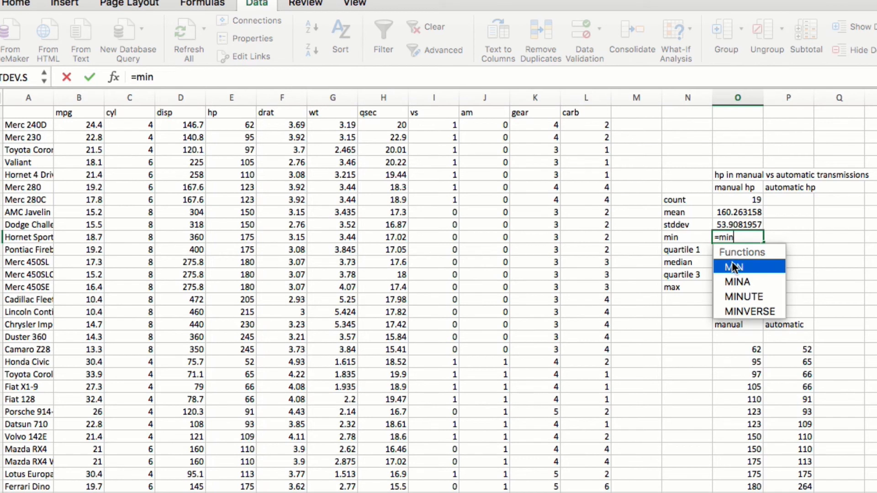
pyautogui.doubleClick(731, 267)
pyautogui.moveTo(738, 349); pyautogui.dragTo(738, 492)
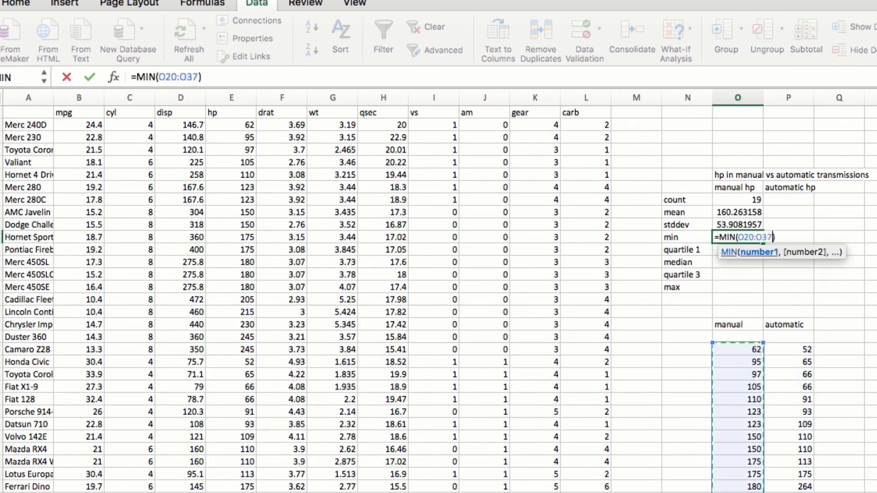
pyautogui.write(')')
pyautogui.press('Return')
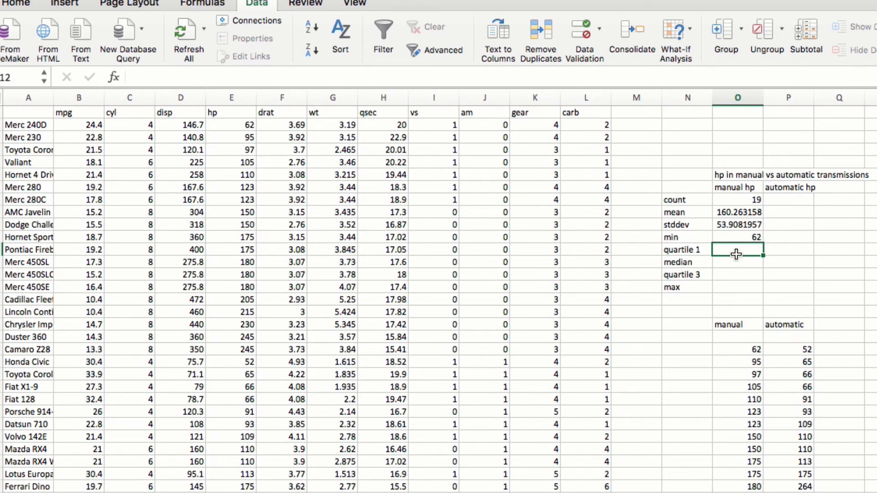
# Calculate the first quartile of manual hp in O12 with the formula =QUARTILE(O20:O38,1).
pyautogui.write('=')
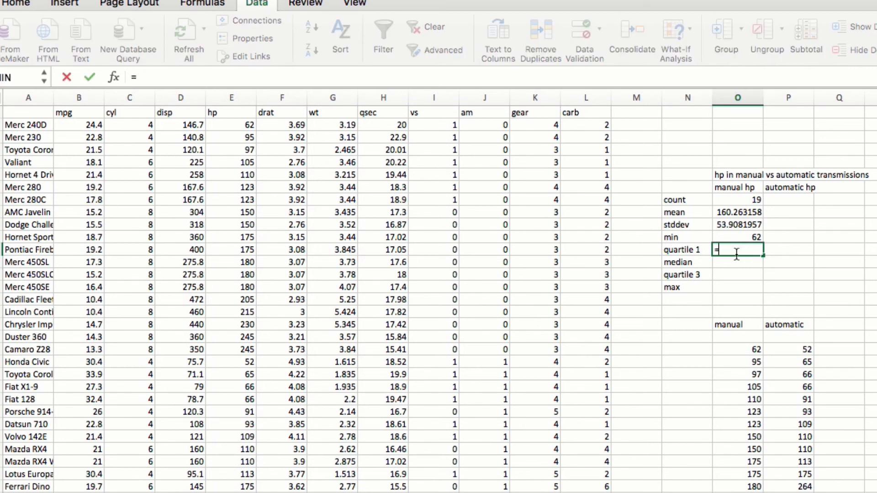
pyautogui.write('quartile')
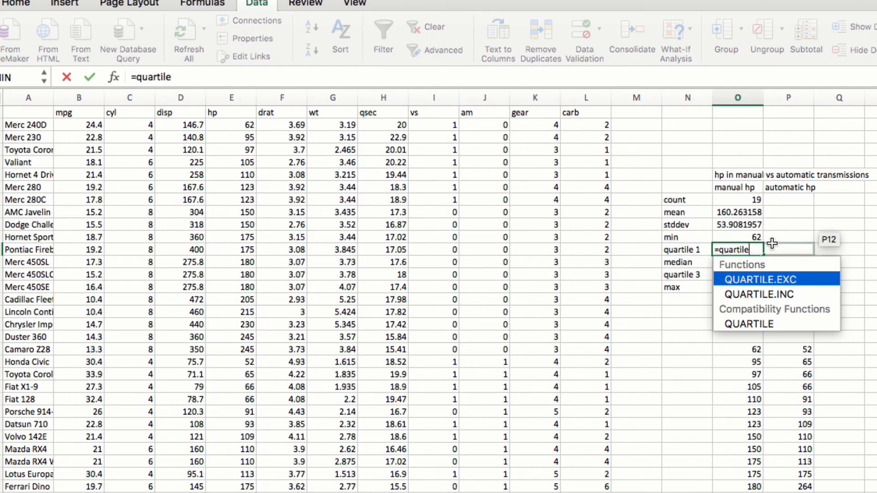
pyautogui.click(732, 324)
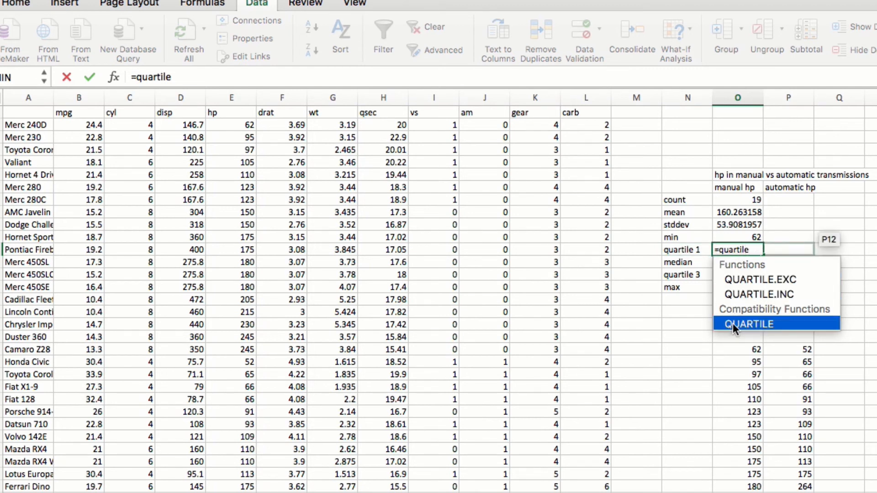
pyautogui.doubleClick(732, 324)
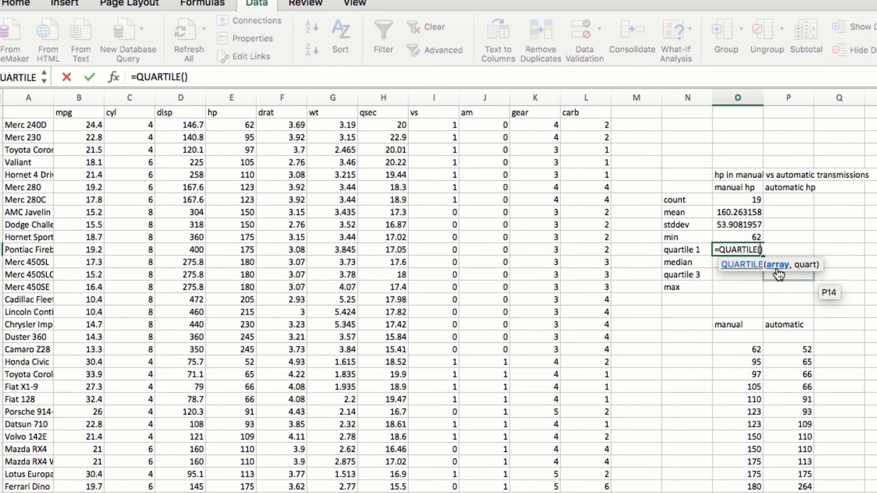
pyautogui.moveTo(750, 350); pyautogui.dragTo(749, 492)
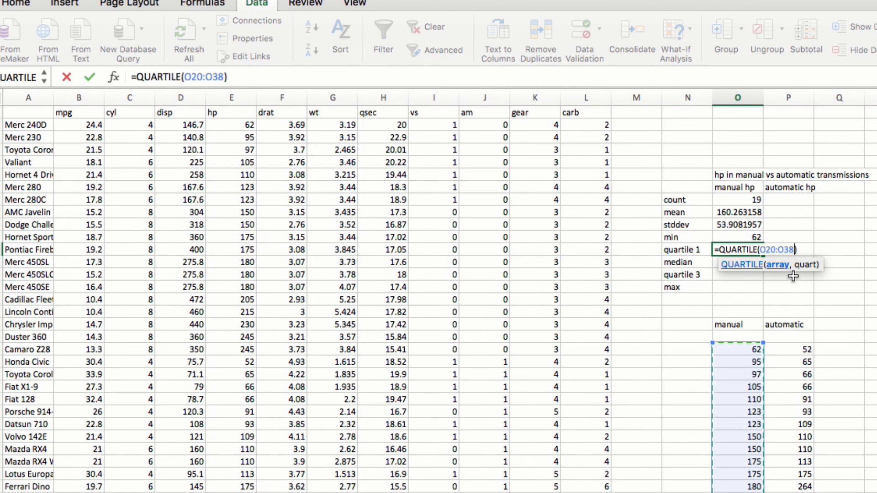
pyautogui.write(',')
pyautogui.write('1')
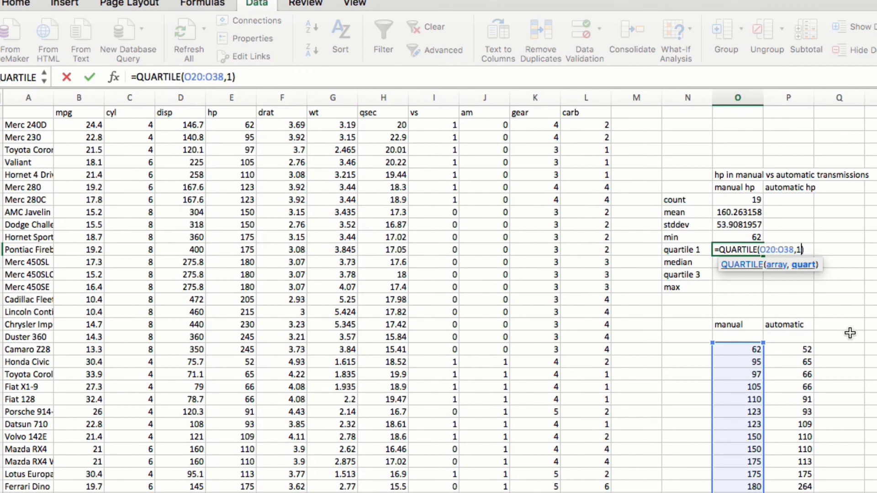
pyautogui.press('Return')
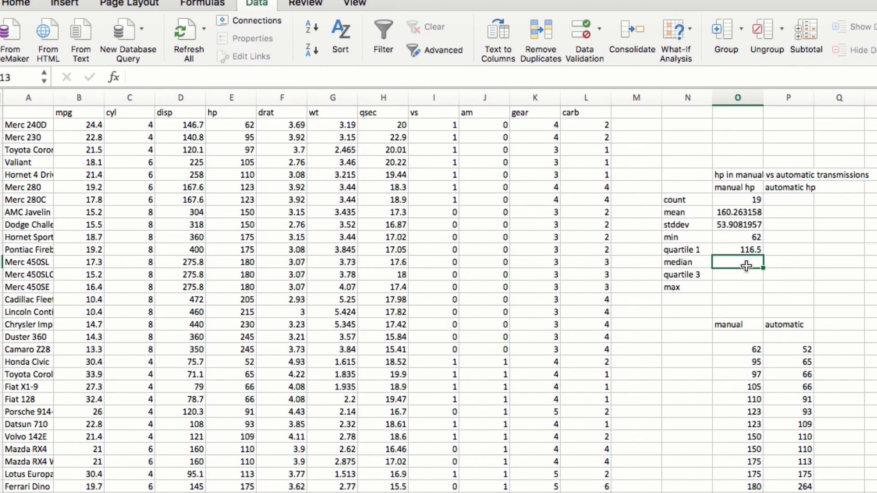
# Calculate the median manual hp in O13 with the MEDIAN function over the manual hp values in column O.
pyautogui.write('=ed')
pyautogui.press('BackSpace')
pyautogui.press('BackSpace')
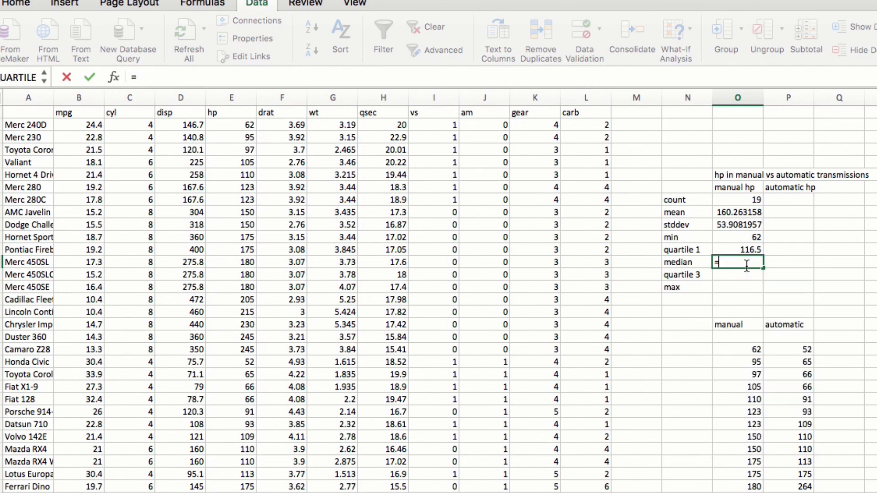
pyautogui.write('media')
pyautogui.doubleClick(744, 292)
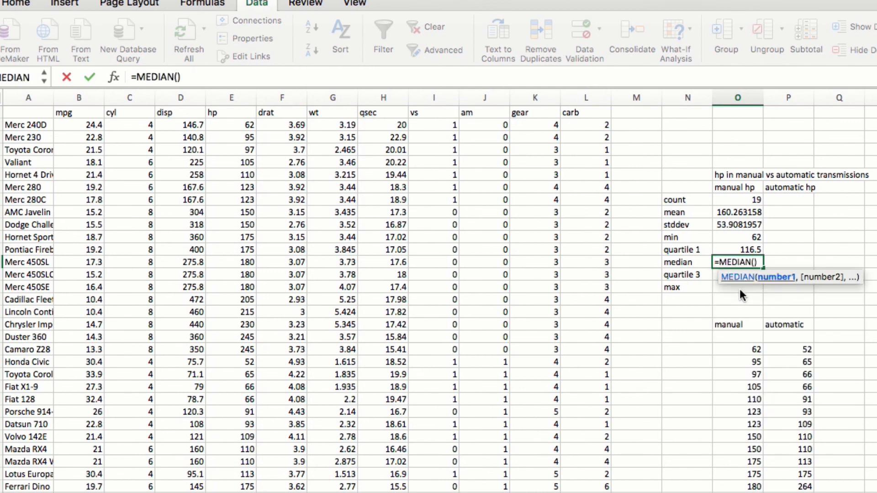
pyautogui.moveTo(746, 344); pyautogui.dragTo(744, 492)
pyautogui.press('Return')
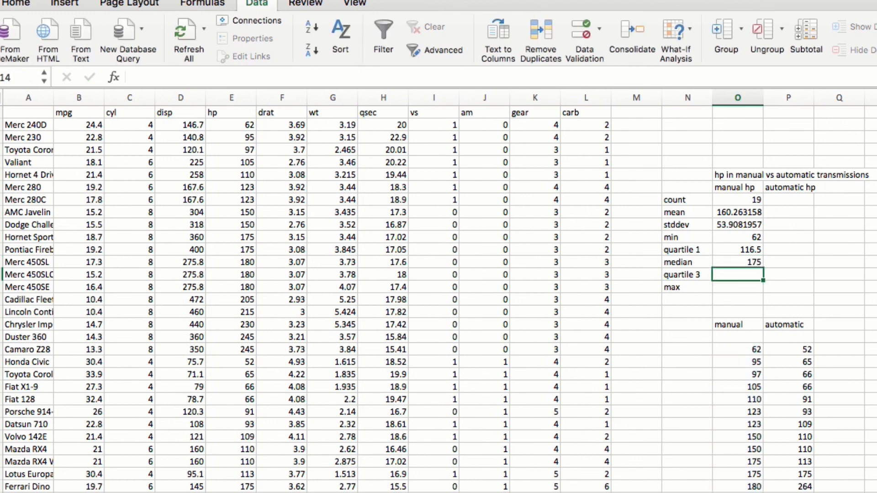
# Calculate the third quartile of manual hp in O14 with the formula =QUARTILE(O20:O38,3).
pyautogui.write('=quar')
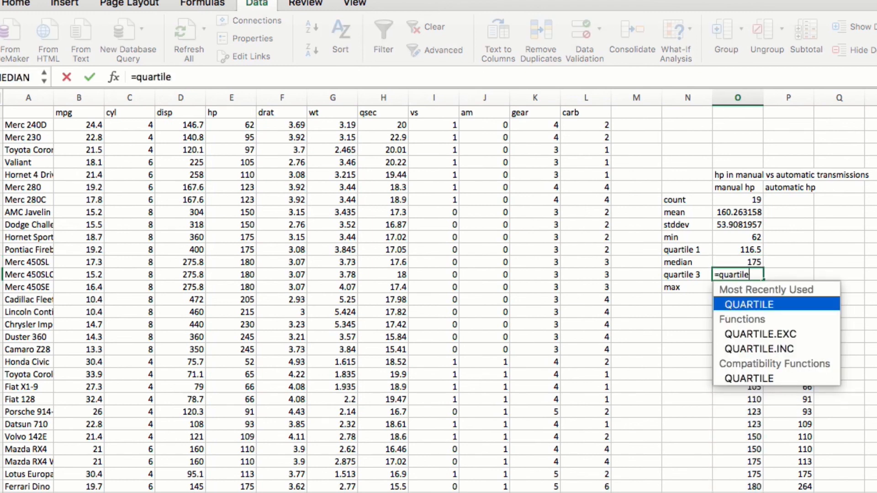
pyautogui.write('tile')
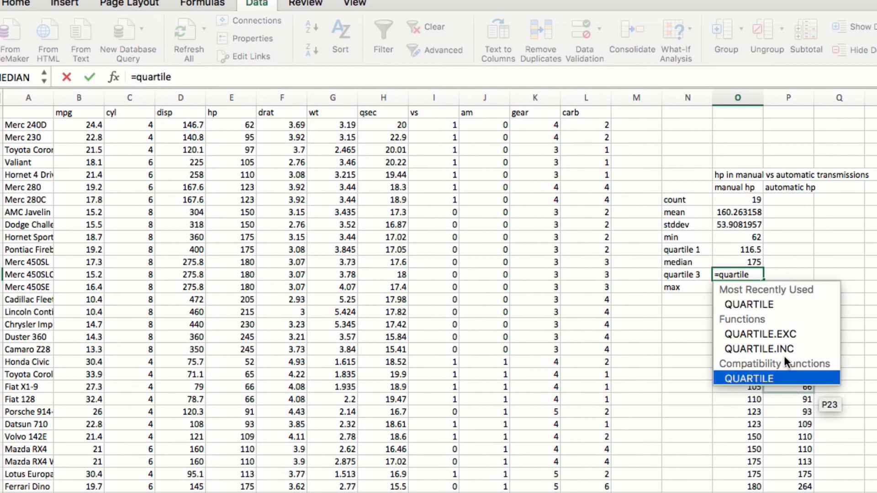
pyautogui.doubleClick(789, 309)
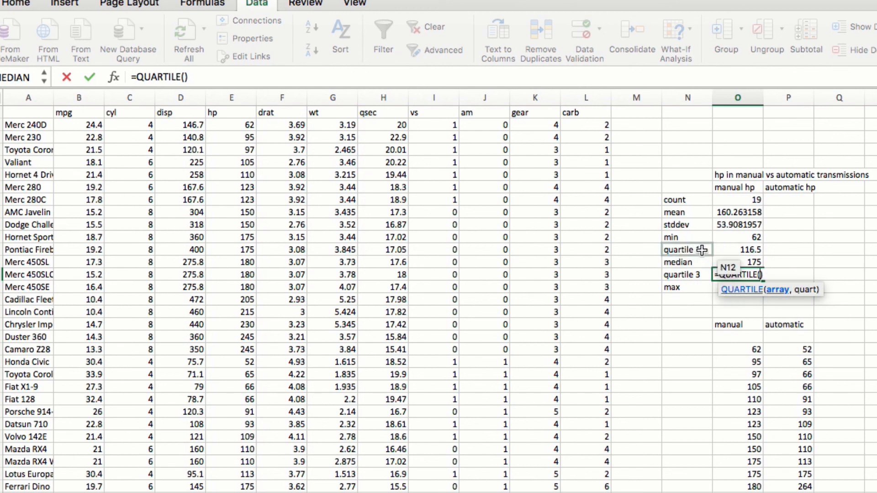
pyautogui.moveTo(737, 349); pyautogui.dragTo(753, 492)
pyautogui.write(',')
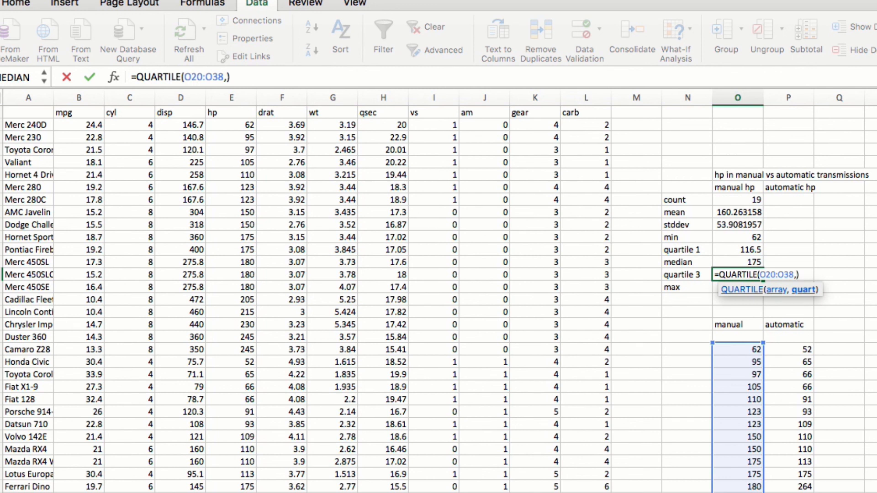
pyautogui.write('3')
pyautogui.press('Return')
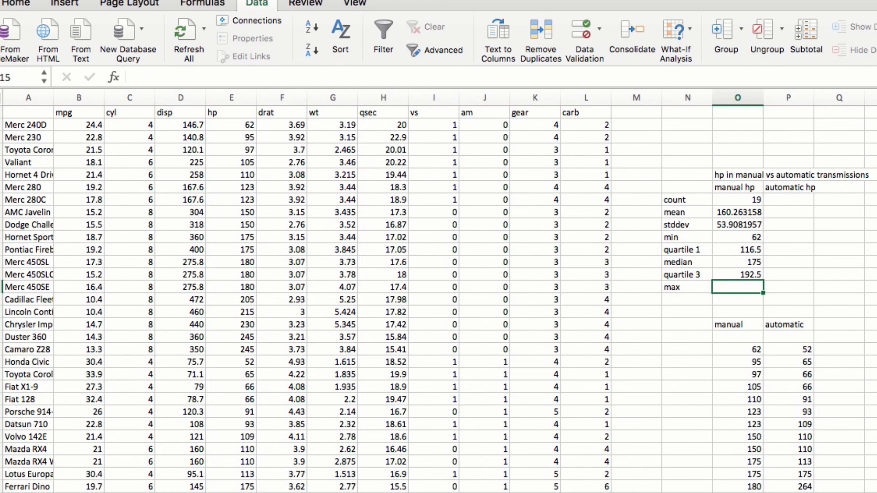
# Calculate the maximum manual hp in O15 with the MAX function over the manual hp values starting at O20.
pyautogui.write('=max')
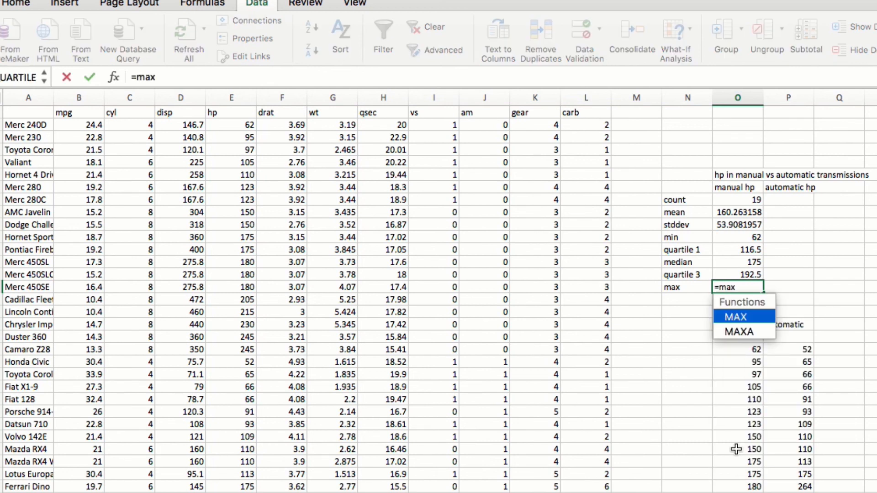
pyautogui.doubleClick(757, 318)
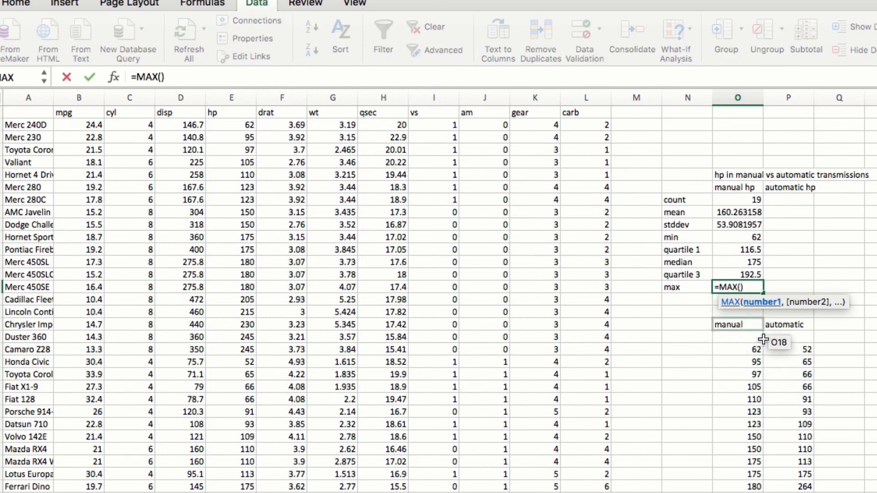
pyautogui.moveTo(755, 355); pyautogui.dragTo(755, 491)
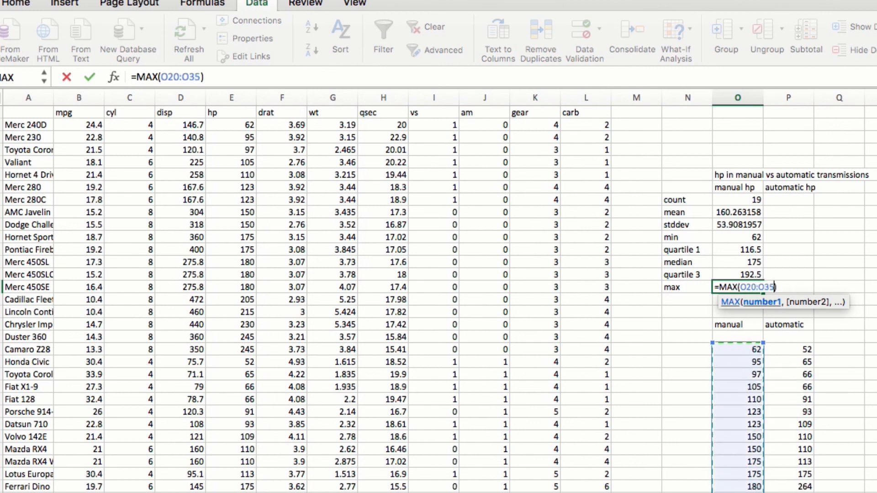
pyautogui.press('Return')
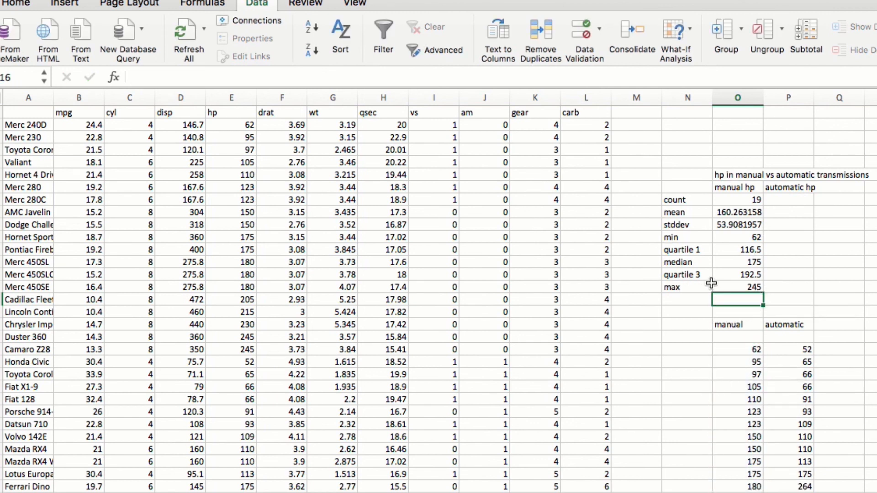
pyautogui.click(680, 351)
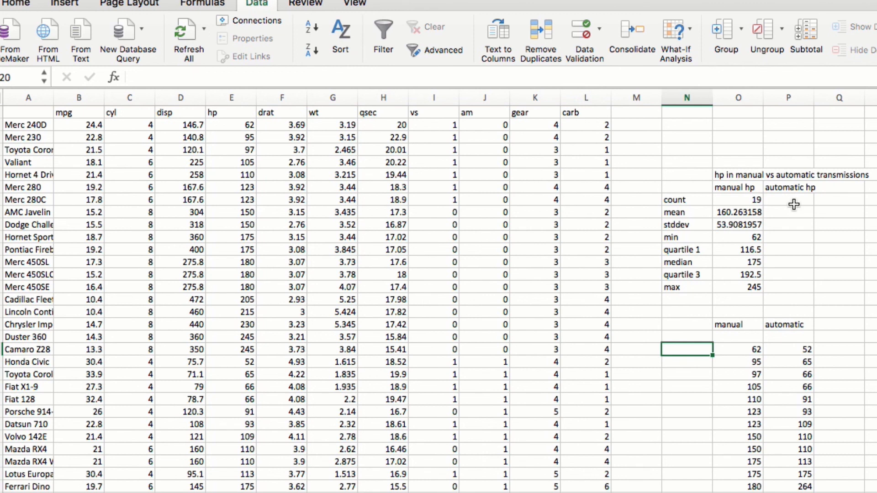
pyautogui.moveTo(690, 174); pyautogui.dragTo(731, 292)
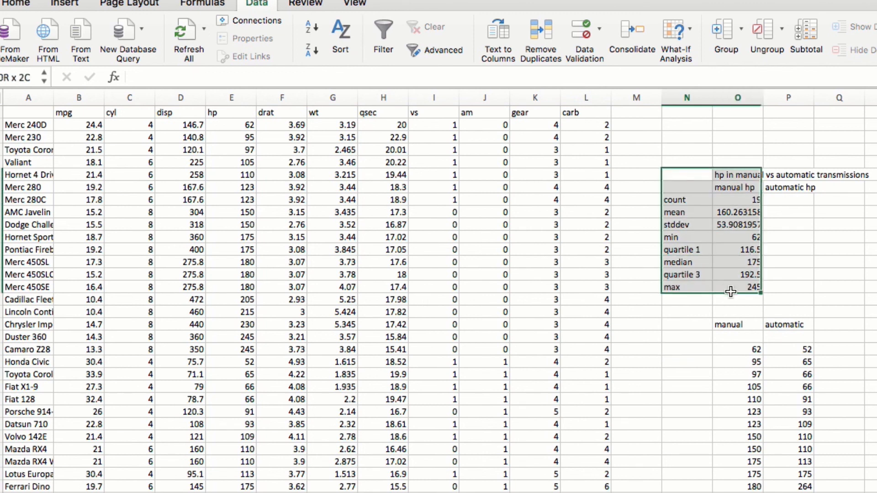
pyautogui.click(695, 199)
pyautogui.click(746, 203)
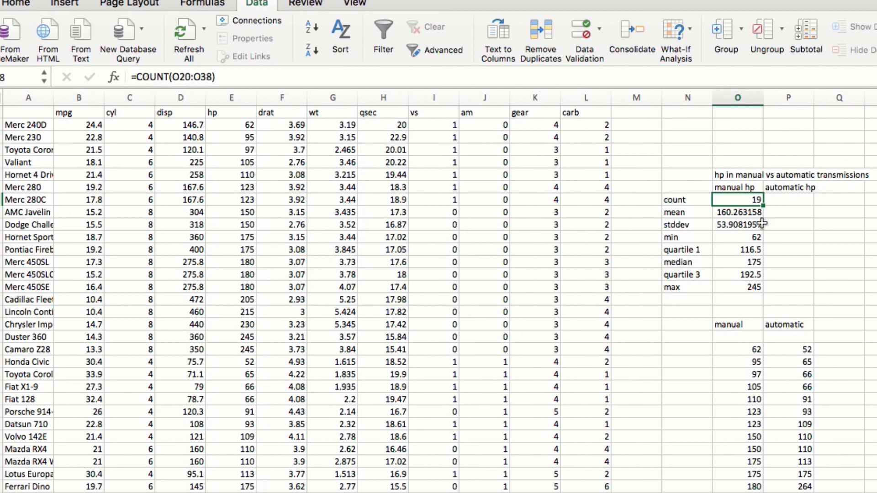
pyautogui.moveTo(786, 202); pyautogui.dragTo(787, 289)
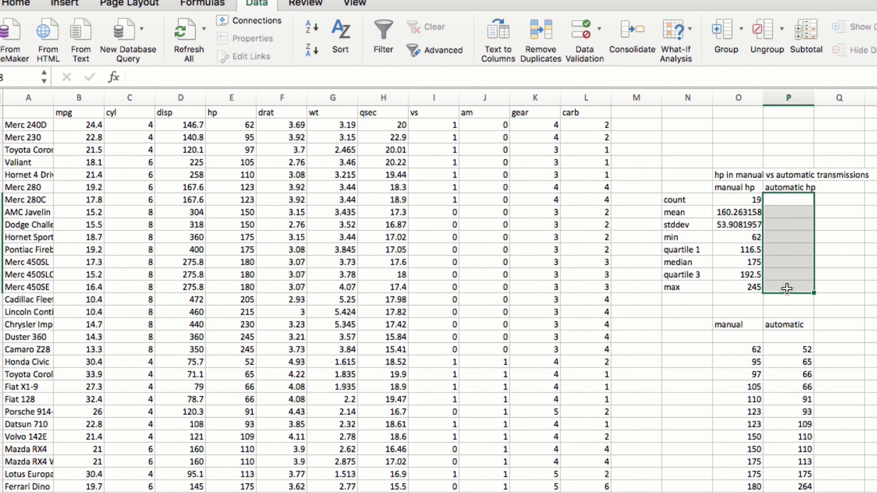
pyautogui.click(796, 328)
pyautogui.click(681, 323)
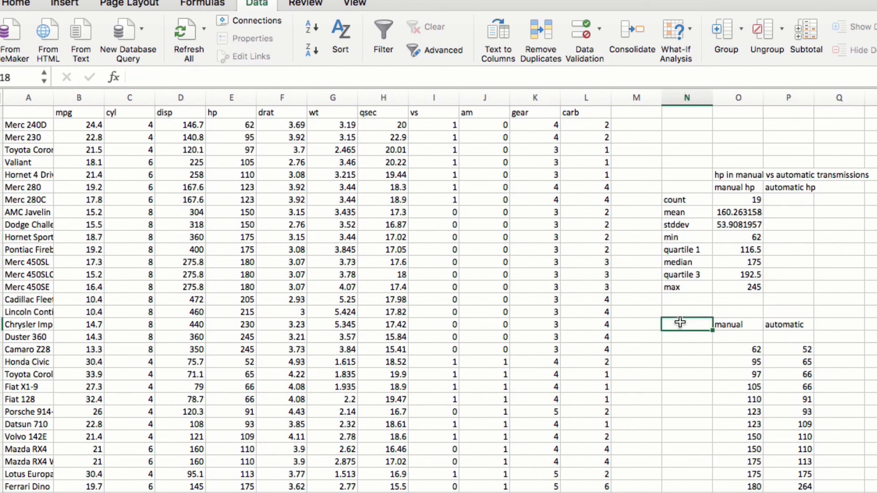